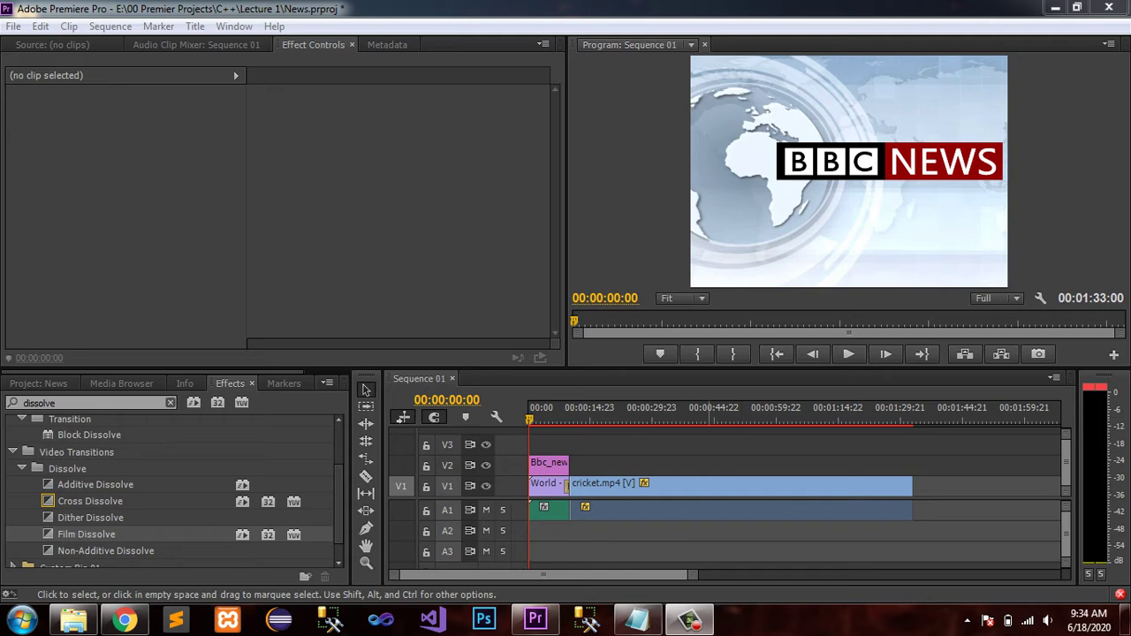
Step: Play the sequence from the start through the intro into the cricket clip and stop at 00:00:12:13
left_click(802, 301)
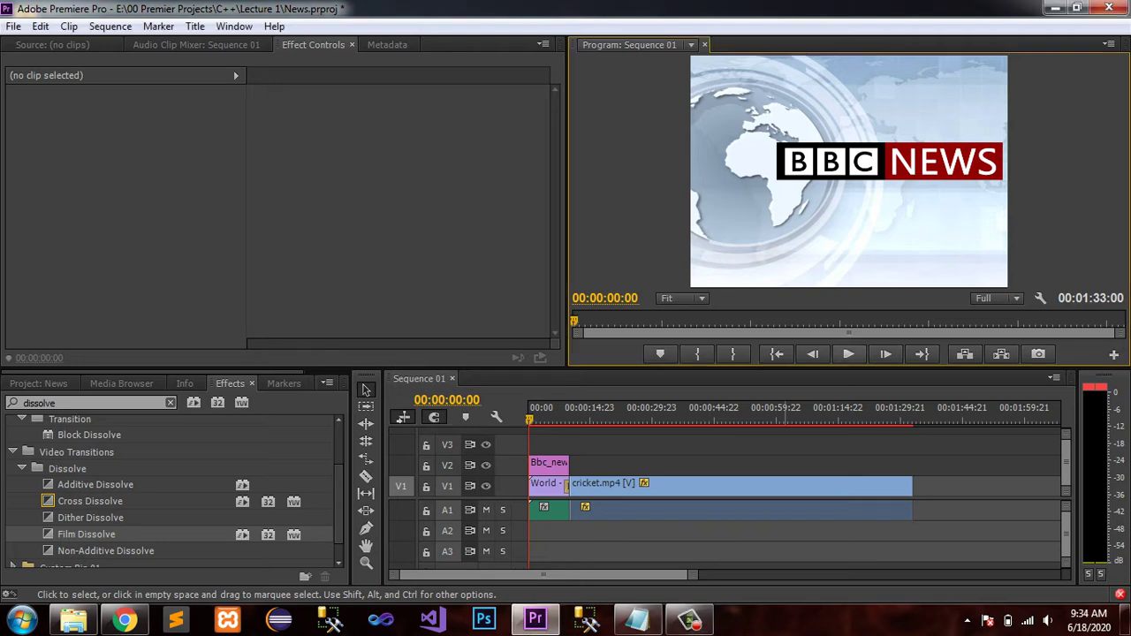
key("space")
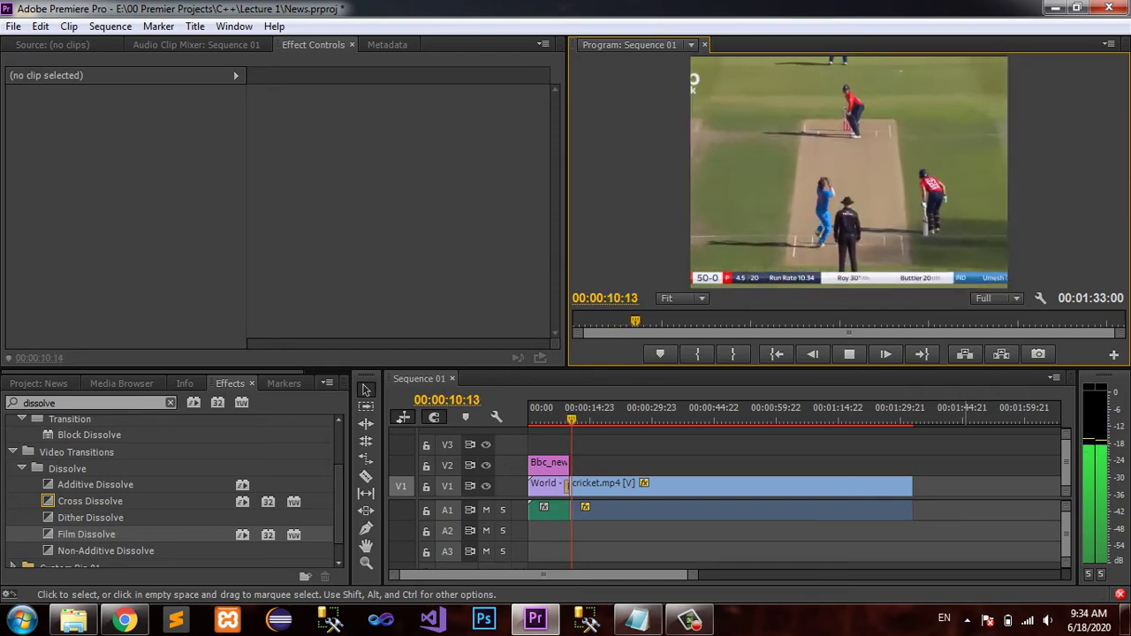
key("space")
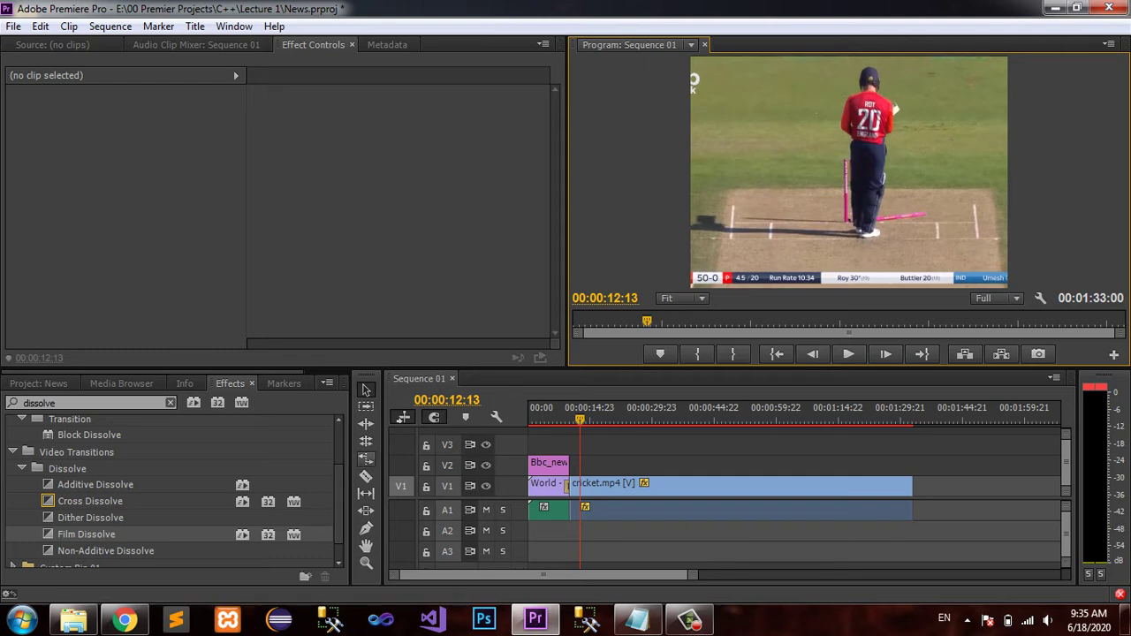
left_click(38, 383)
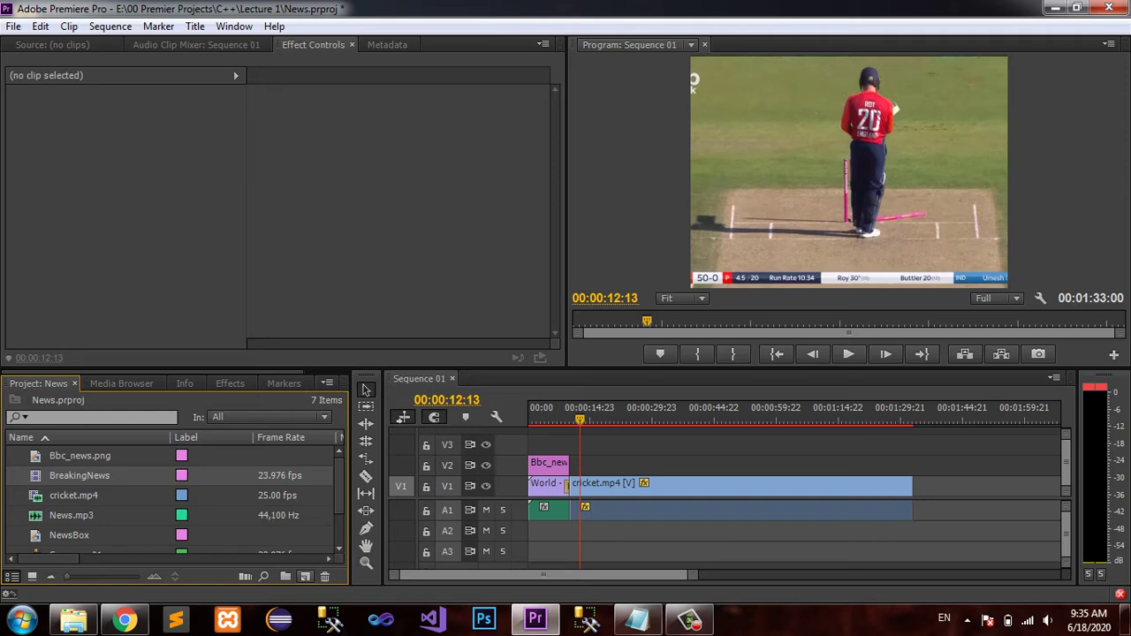
left_click(305, 576)
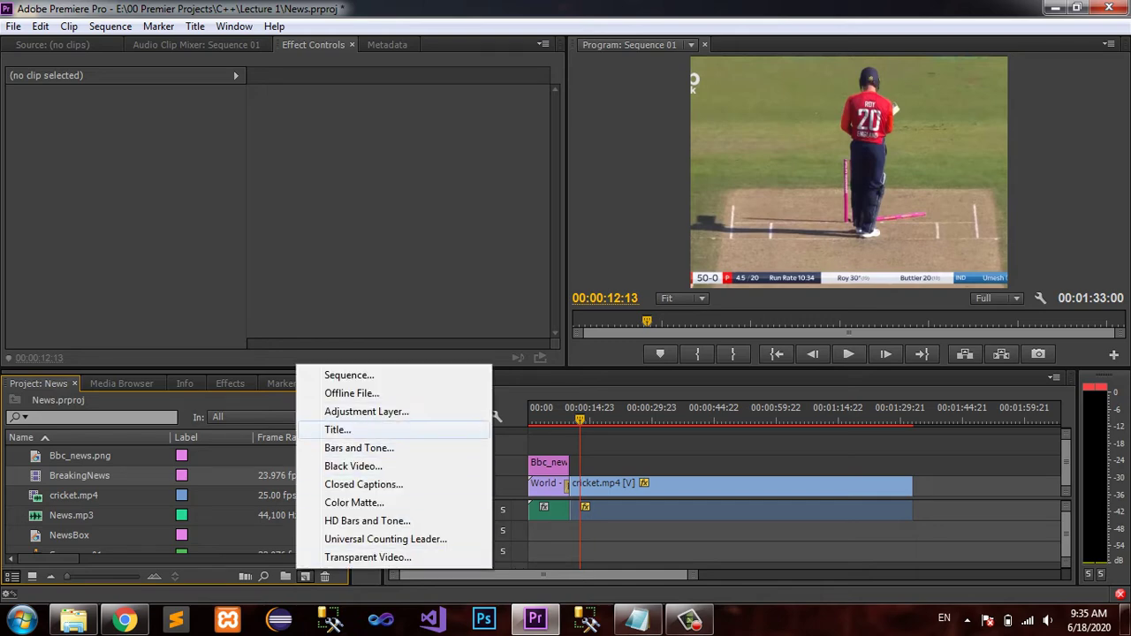
left_click(336, 429)
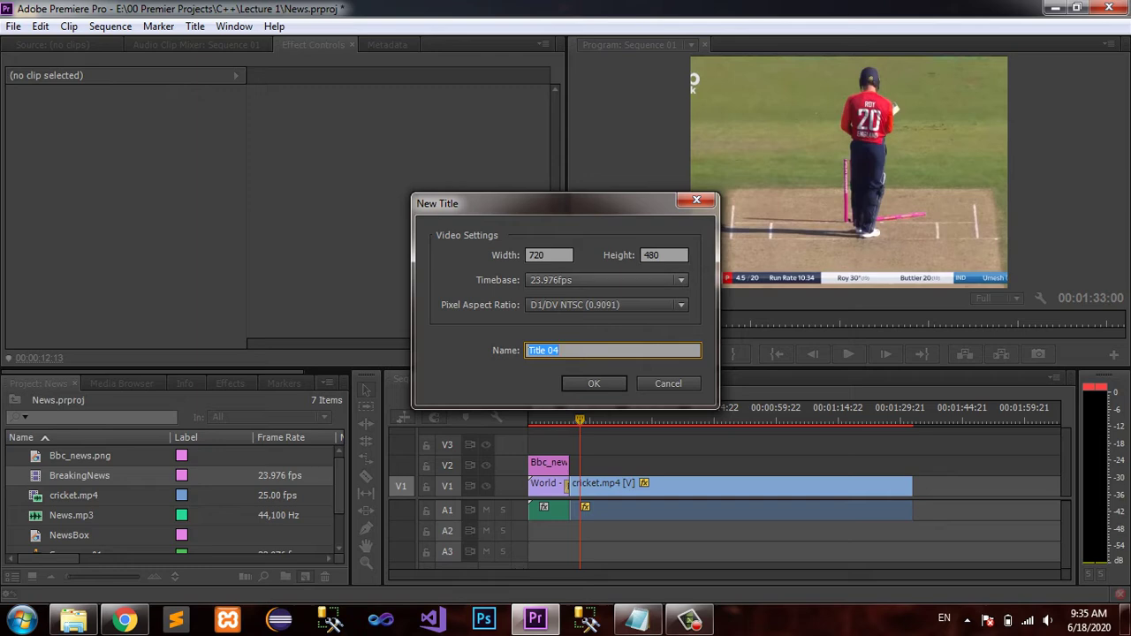
type("News")
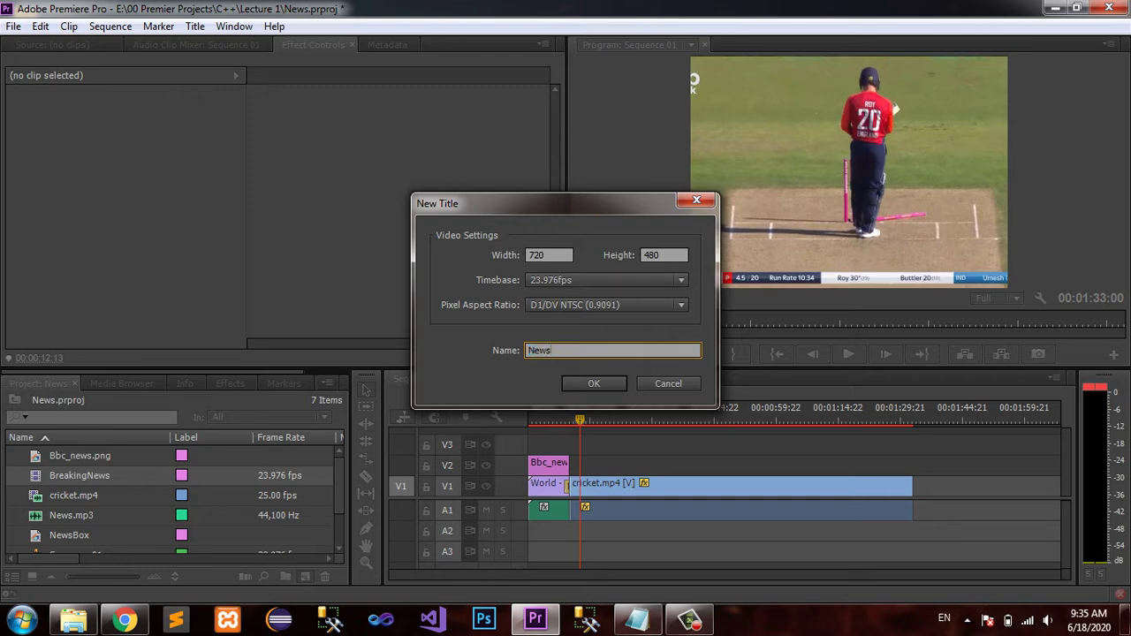
key("Return")
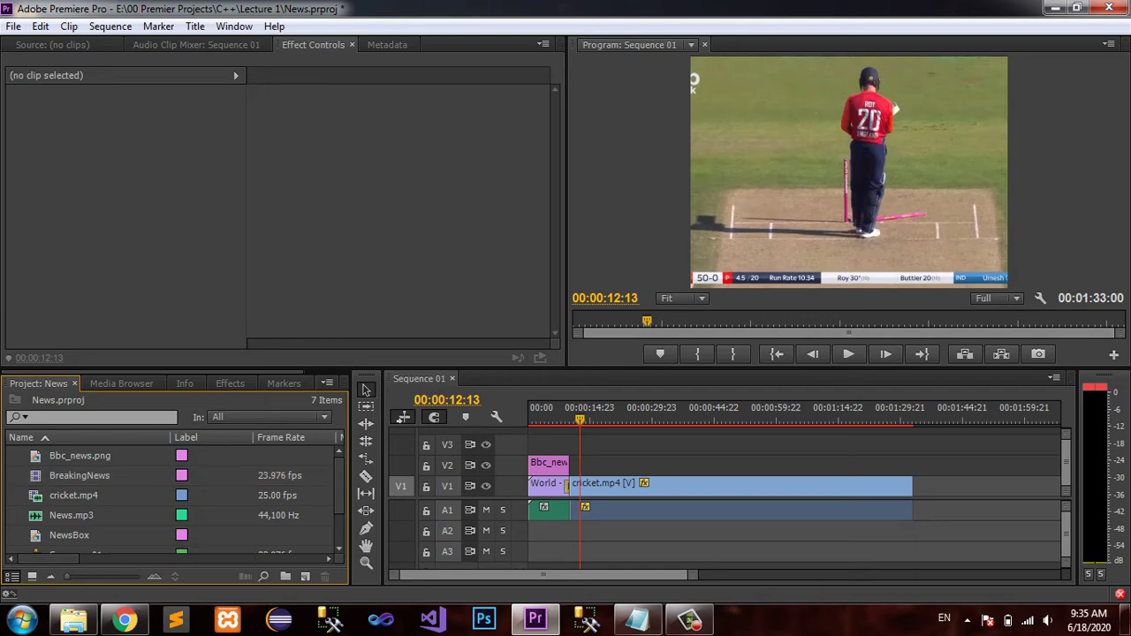
Step: Delete the existing NewsBox and BreakingNews titles from the project
left_click(69, 535)
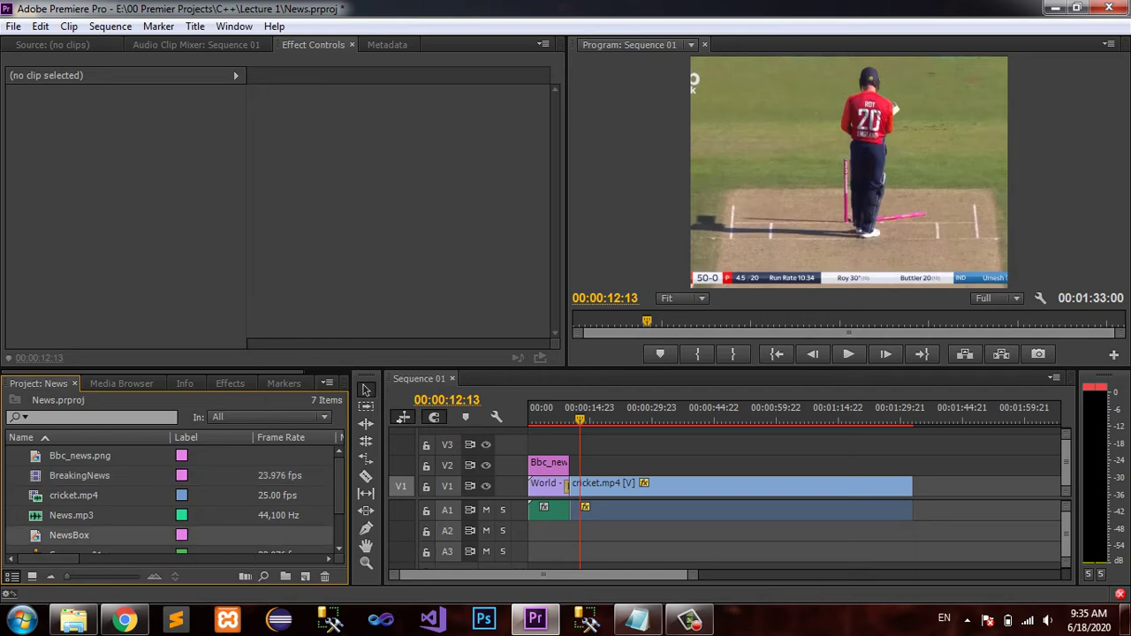
key("Delete")
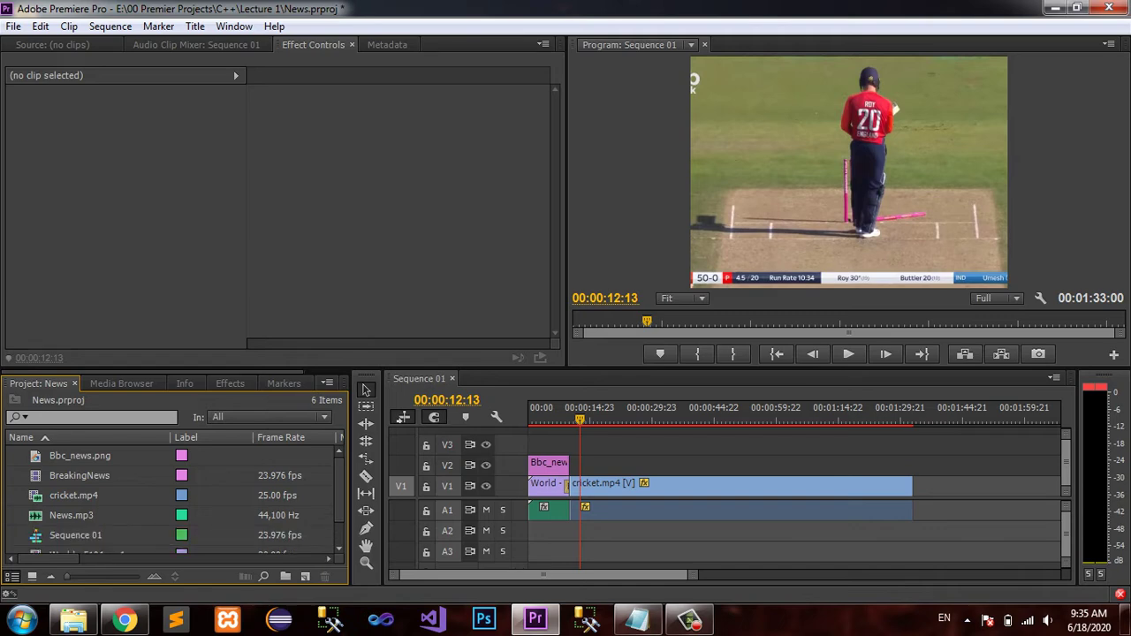
left_click(90, 478)
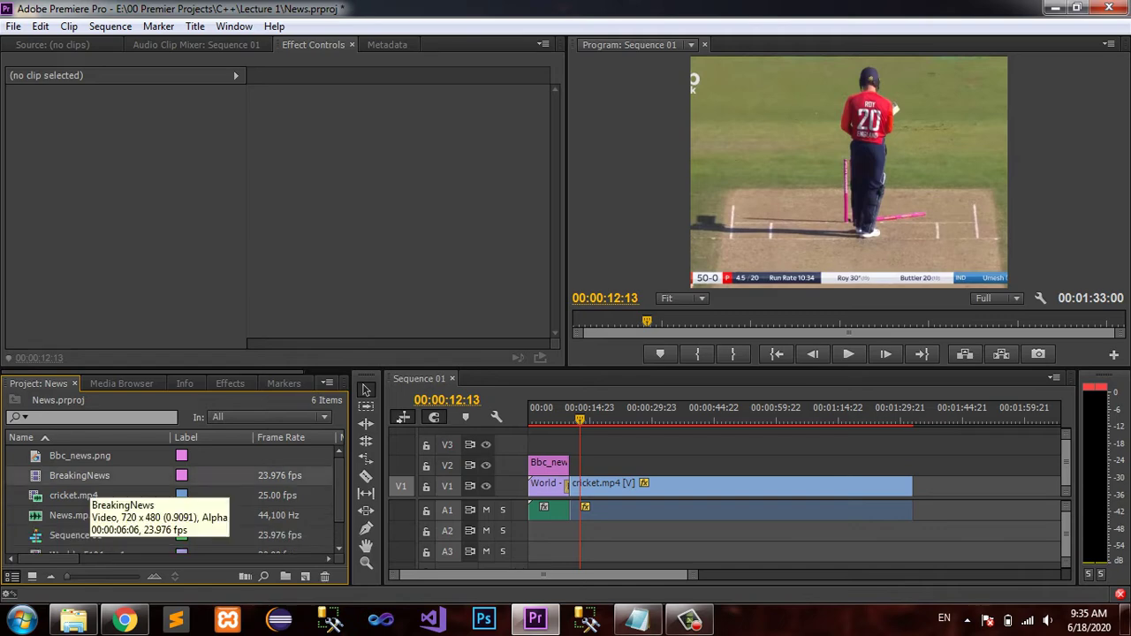
key("Delete")
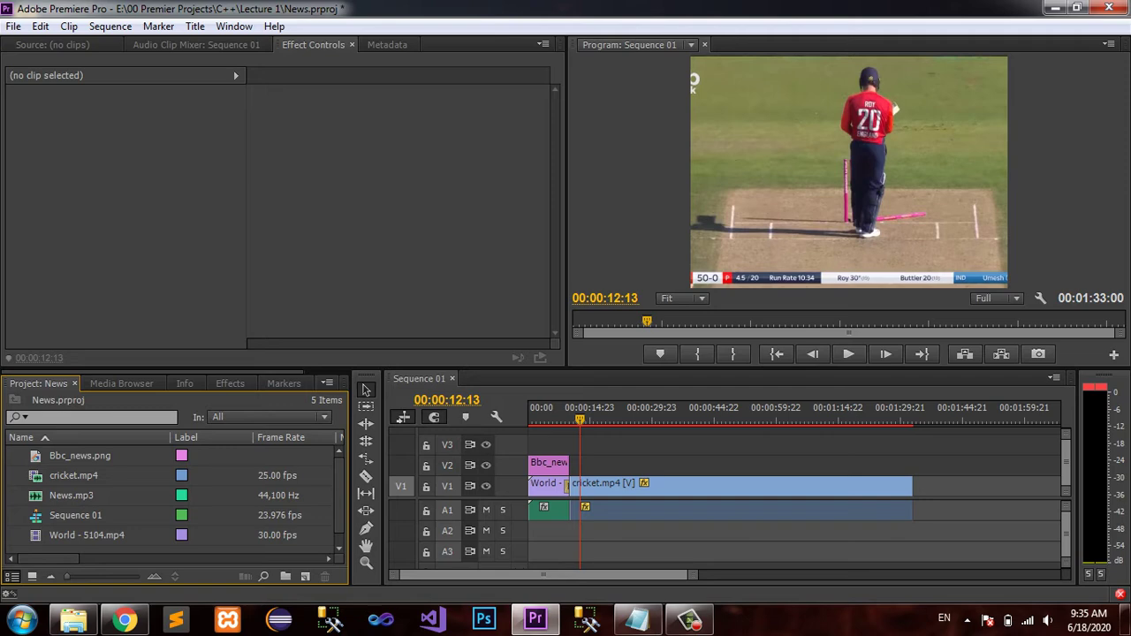
Step: Create a new title named NewsBox with the default video settings
left_click(304, 576)
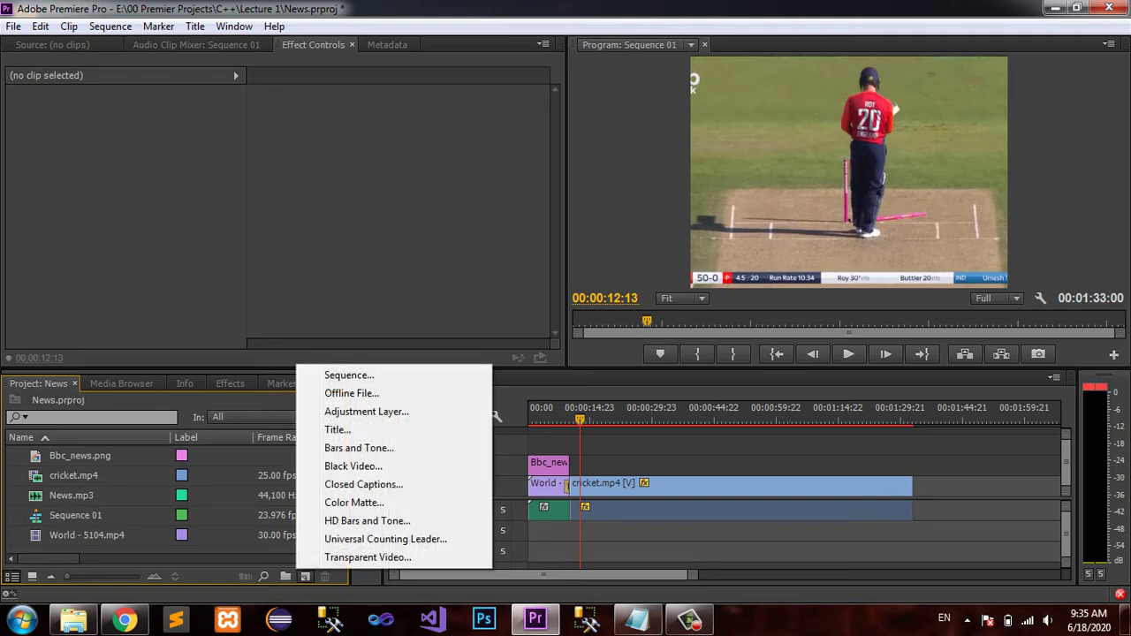
left_click(338, 429)
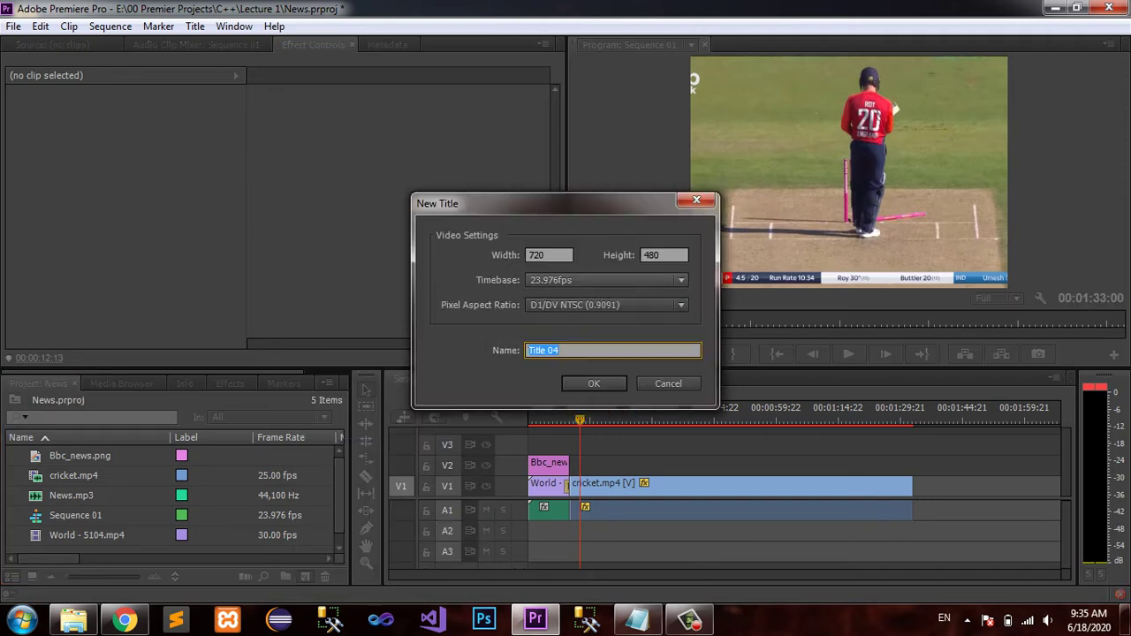
type("nEWS")
key("BackSpace")
key("BackSpace")
key("BackSpace")
key("BackSpace")
type("NewsTitle")
key("Return")
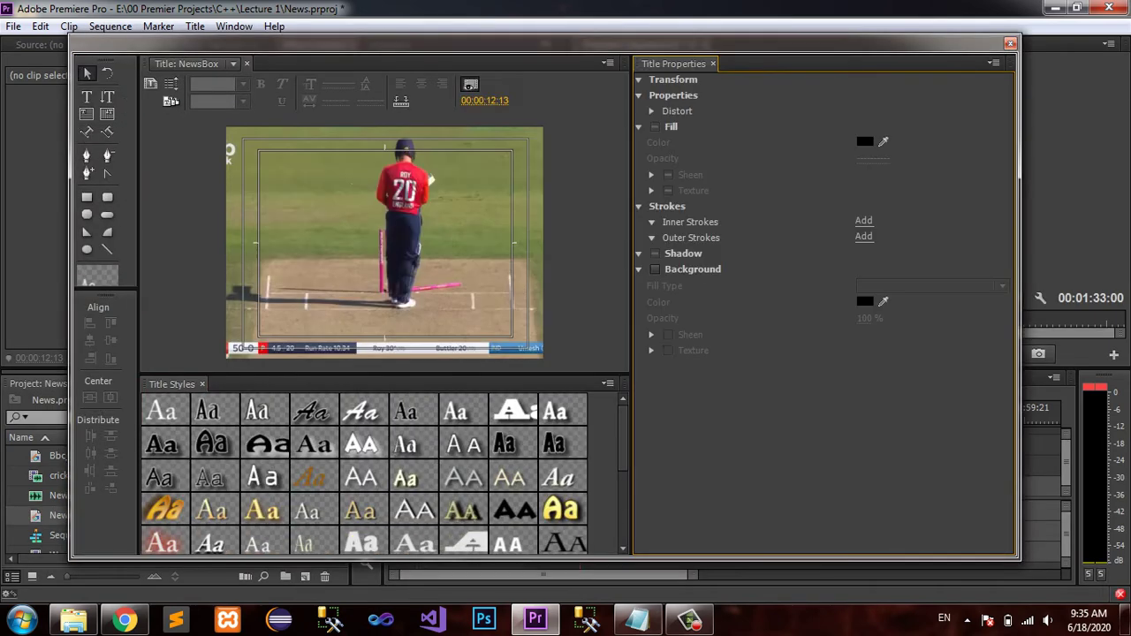
Step: Draw a rectangle about 787 by 51 across the frame just above the score strip and fill it with red B01212
left_click(87, 198)
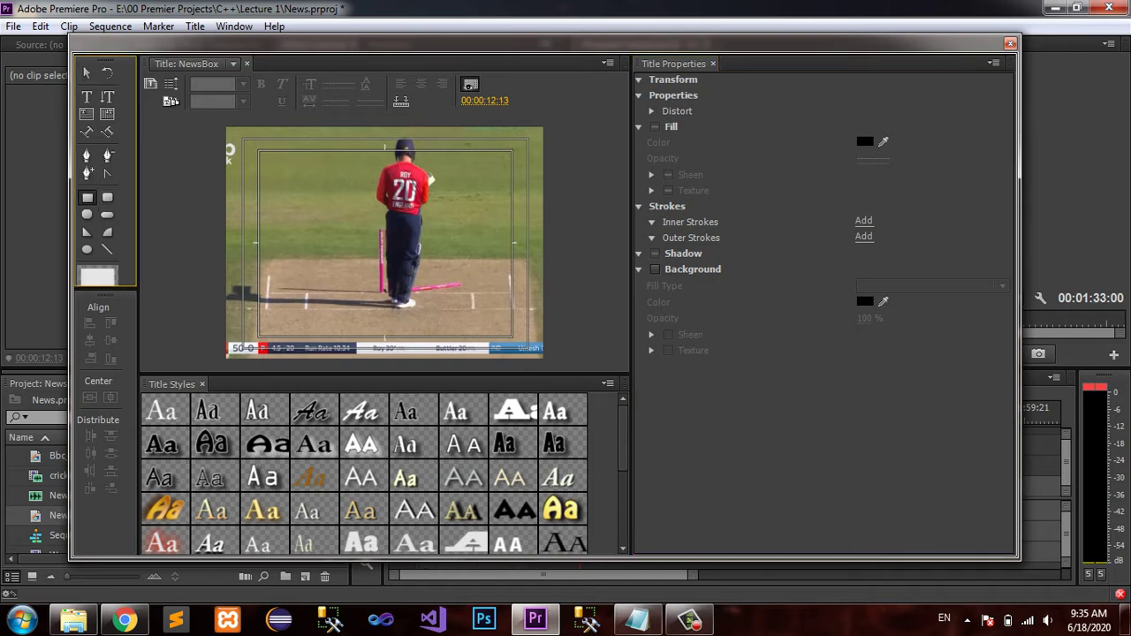
mouse_move(217, 310)
left_mouse_down()
mouse_move(417, 323)
mouse_move(613, 317)
mouse_move(613, 336)
mouse_move(599, 335)
left_mouse_up()
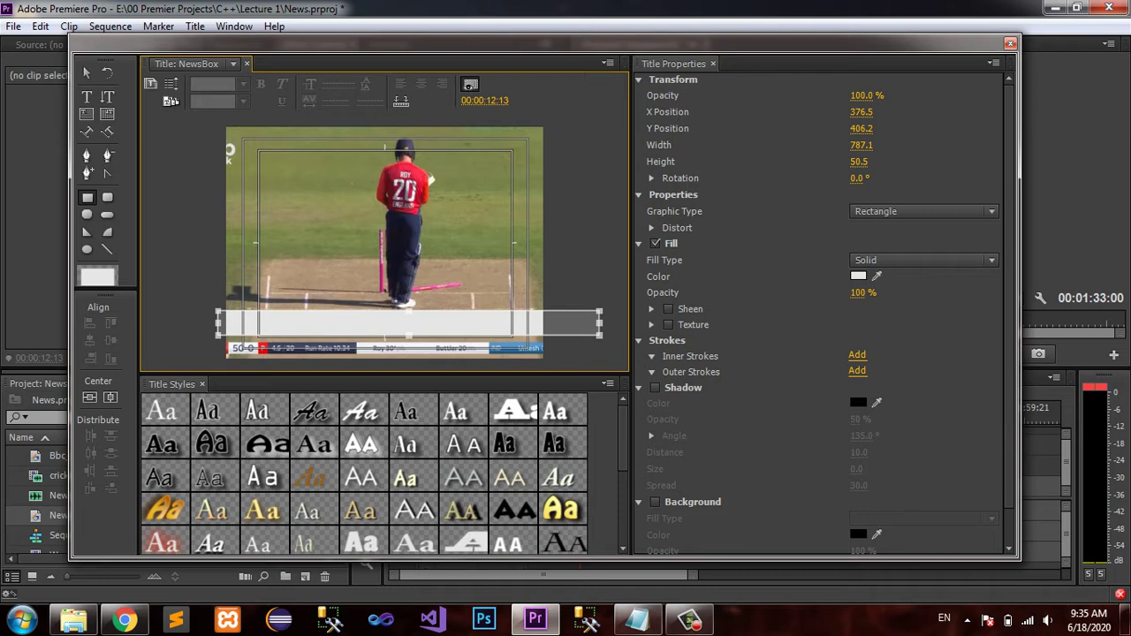
left_click(857, 276)
left_click(577, 337)
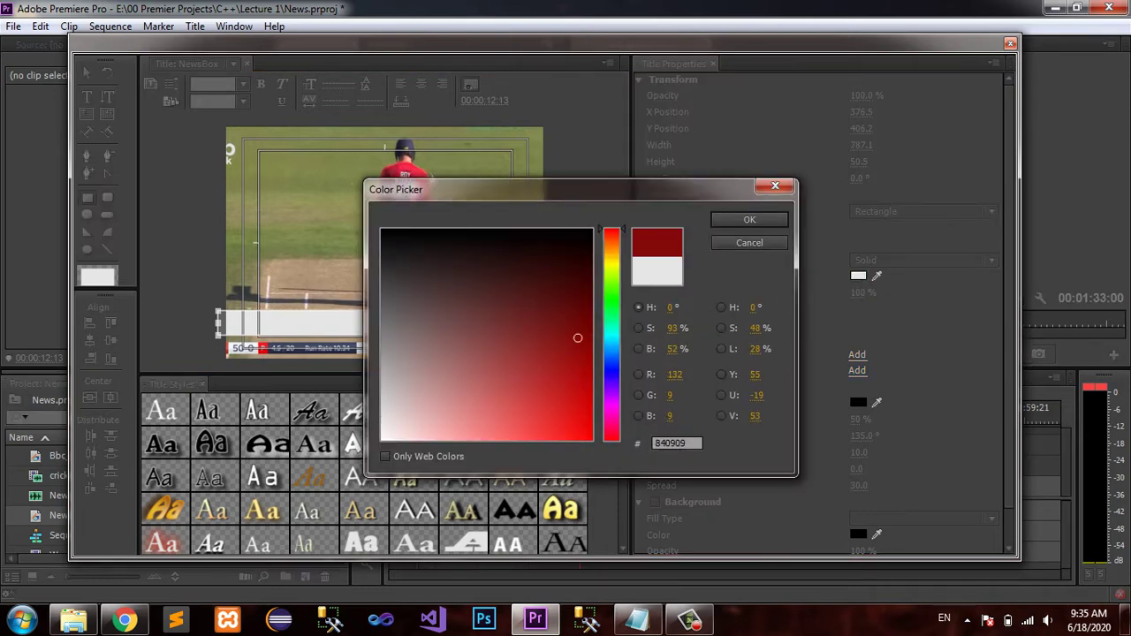
left_click_drag(583, 350, 569, 375)
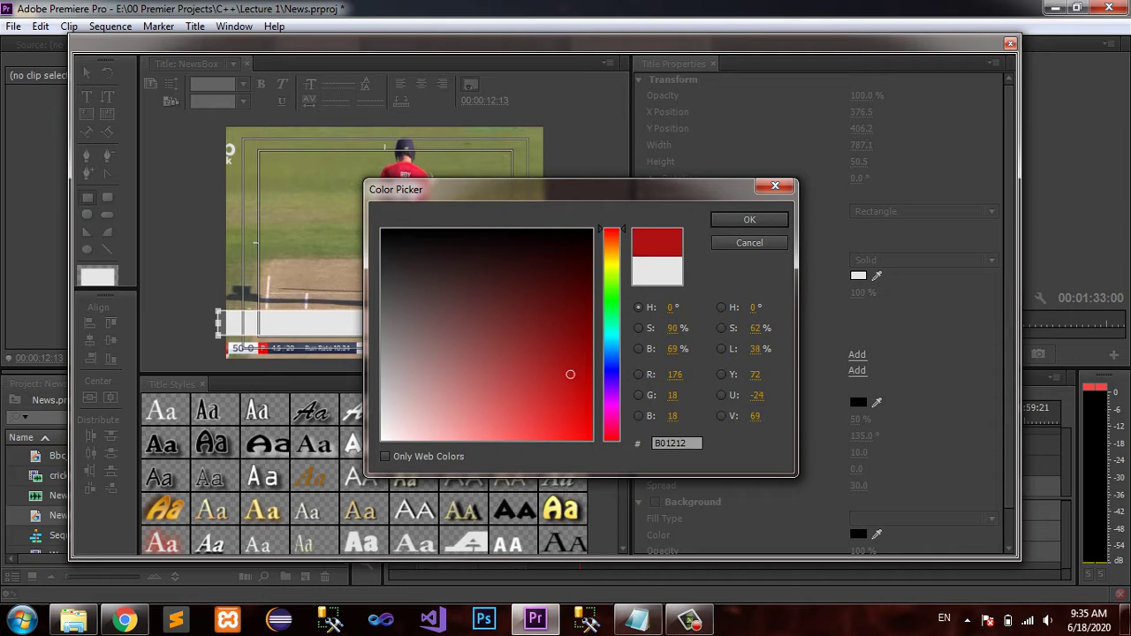
key("Return")
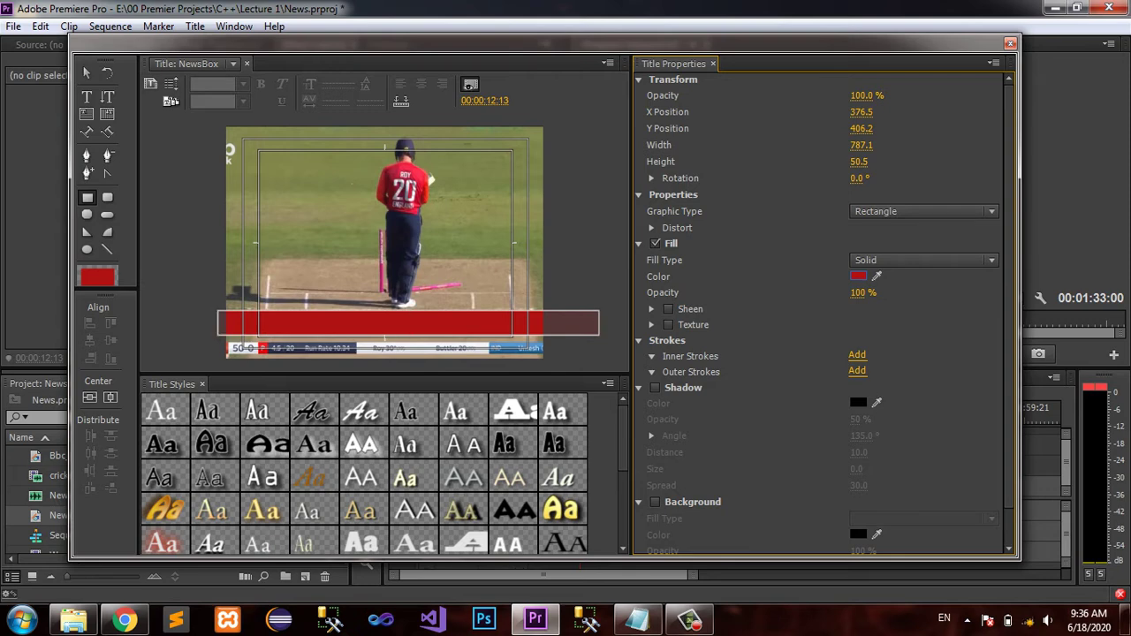
Step: Nudge the red rectangle left to an X position of about 348
key("Left")
key("Left")
key("Left")
key("Left")
key("Left")
key("Left")
key("Left")
key("Left")
key("Left")
key("Left")
key("Left")
key("Left")
key("Left")
key("Left")
key("Left")
key("Left")
key("Left")
key("Left")
key("Left")
key("Left")
key("Left")
key("Left")
key("Left")
key("Left")
key("Left")
key("Left")
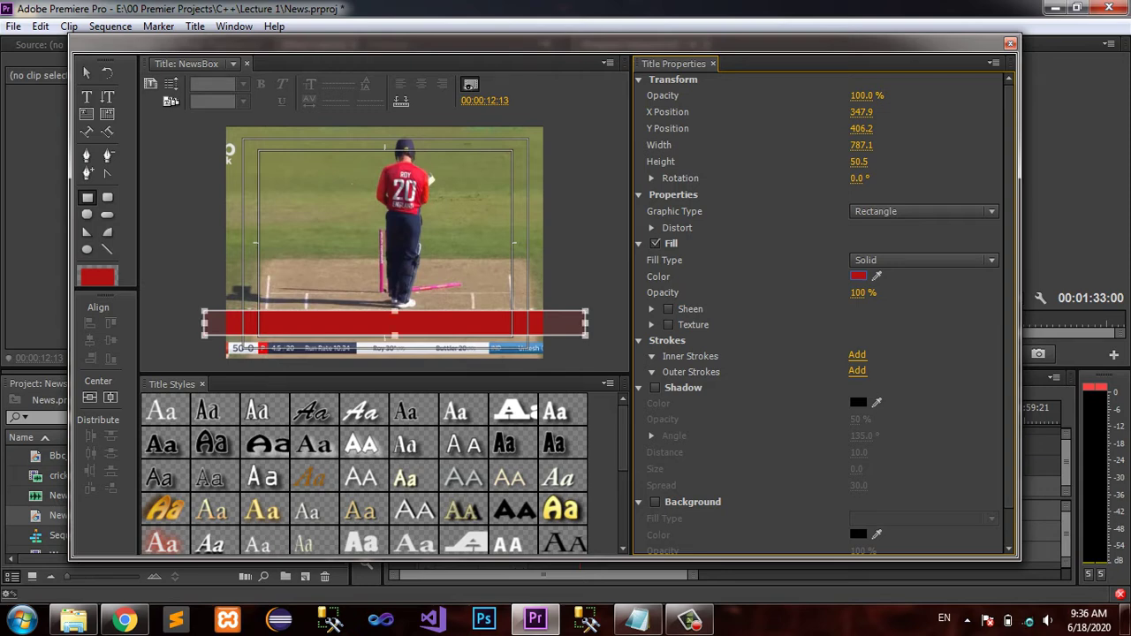
Step: Add an inner stroke to the red rectangle, colour it white, and dismiss the Wi-Fi warning
left_click(857, 355)
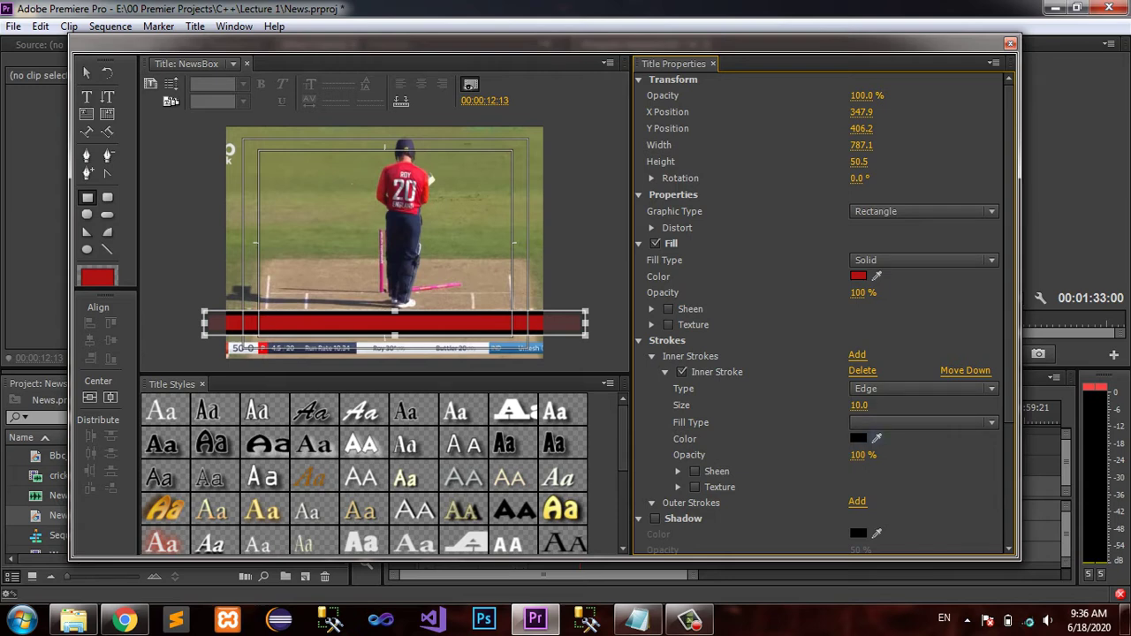
left_click(858, 438)
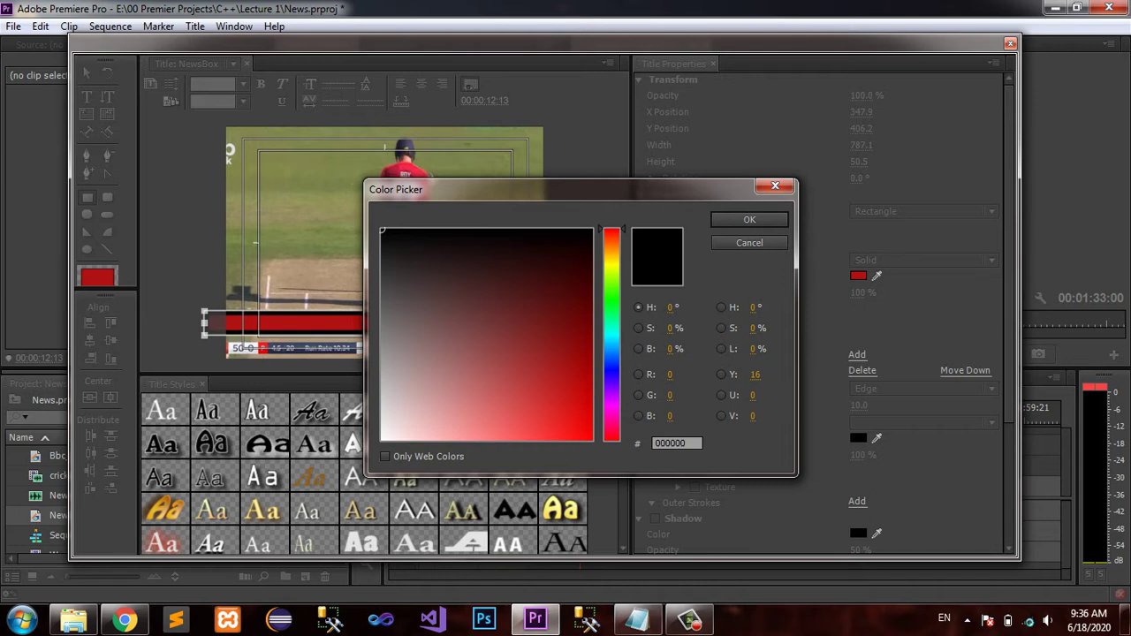
left_click(382, 231)
left_click(749, 219)
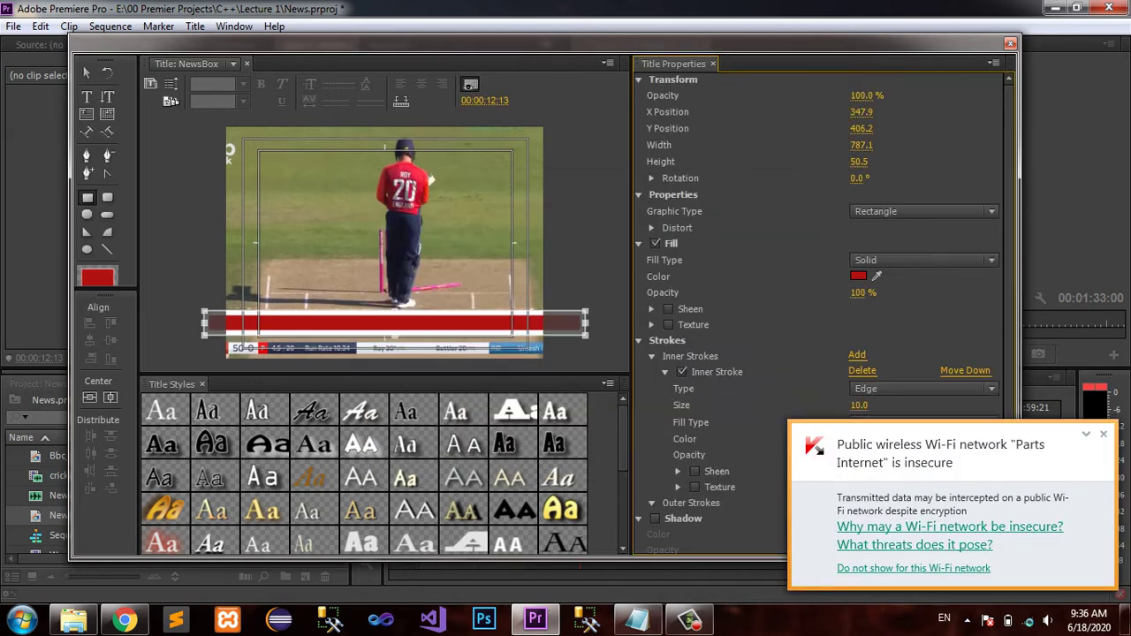
left_click(1104, 435)
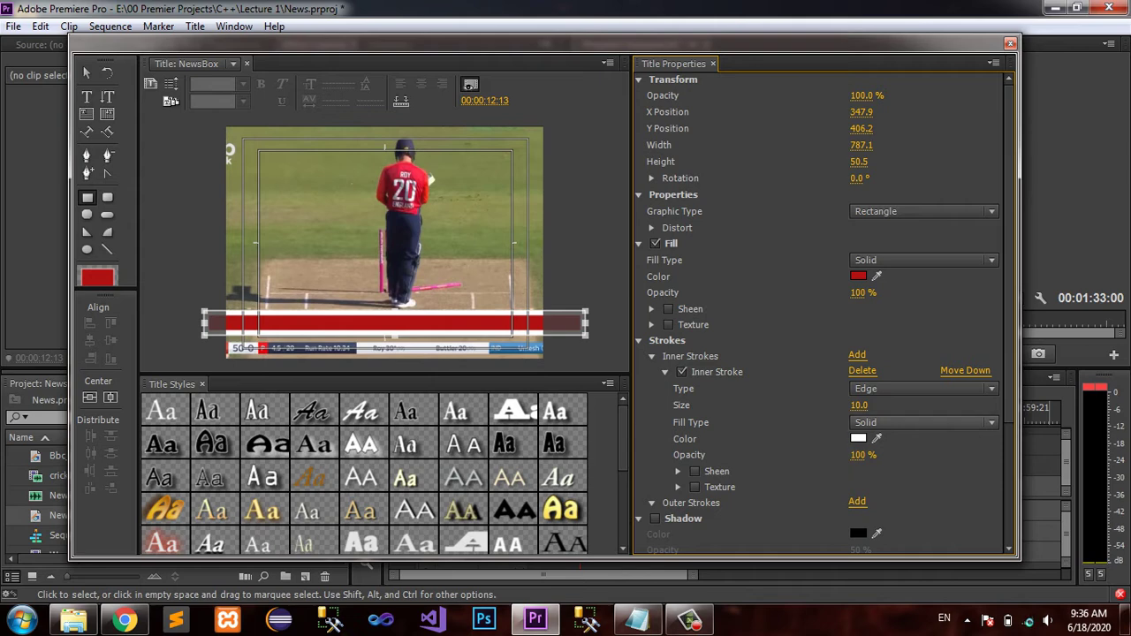
Step: Try inner stroke sizes of 5 and 1 on the red rectangle and deselect it to check the look
left_click(859, 405)
type("5")
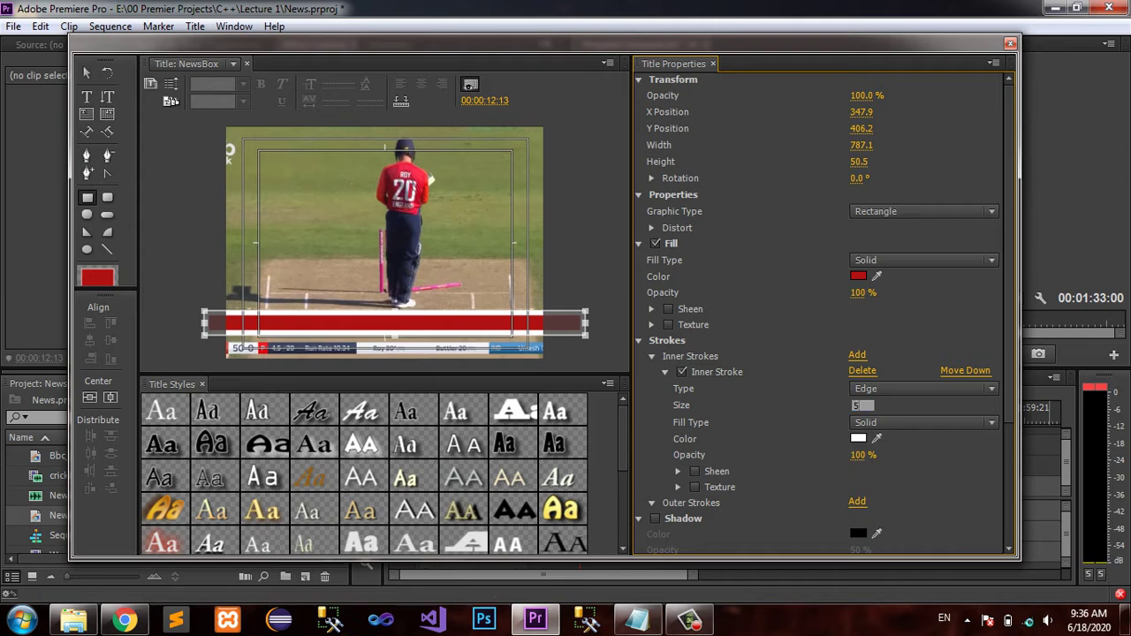
key("Return")
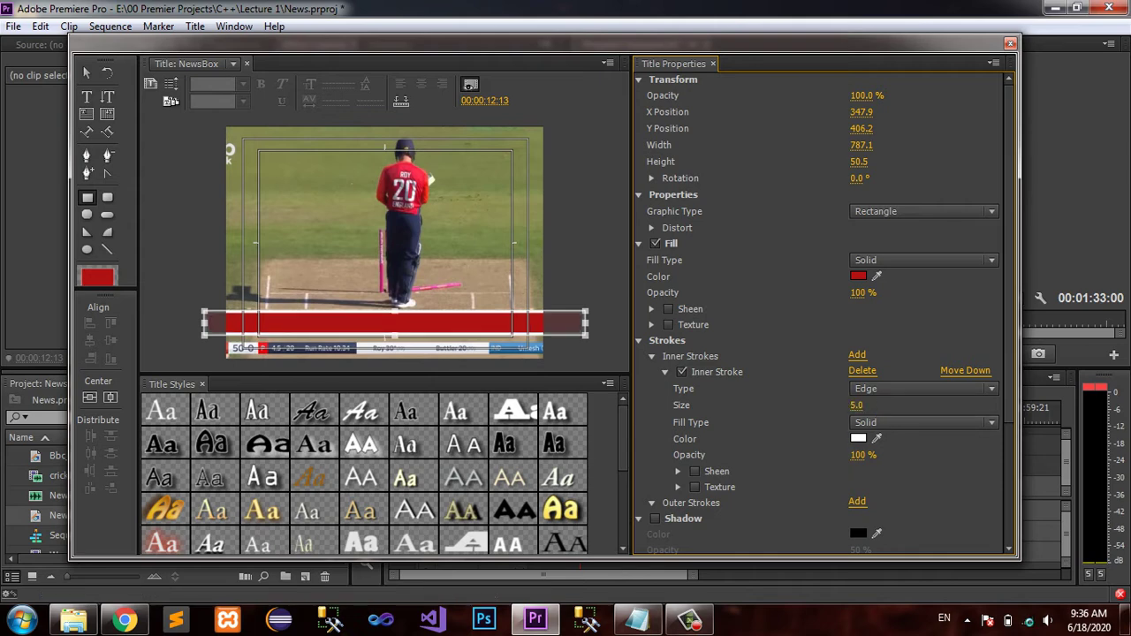
left_click(857, 405)
type("1")
key("Return")
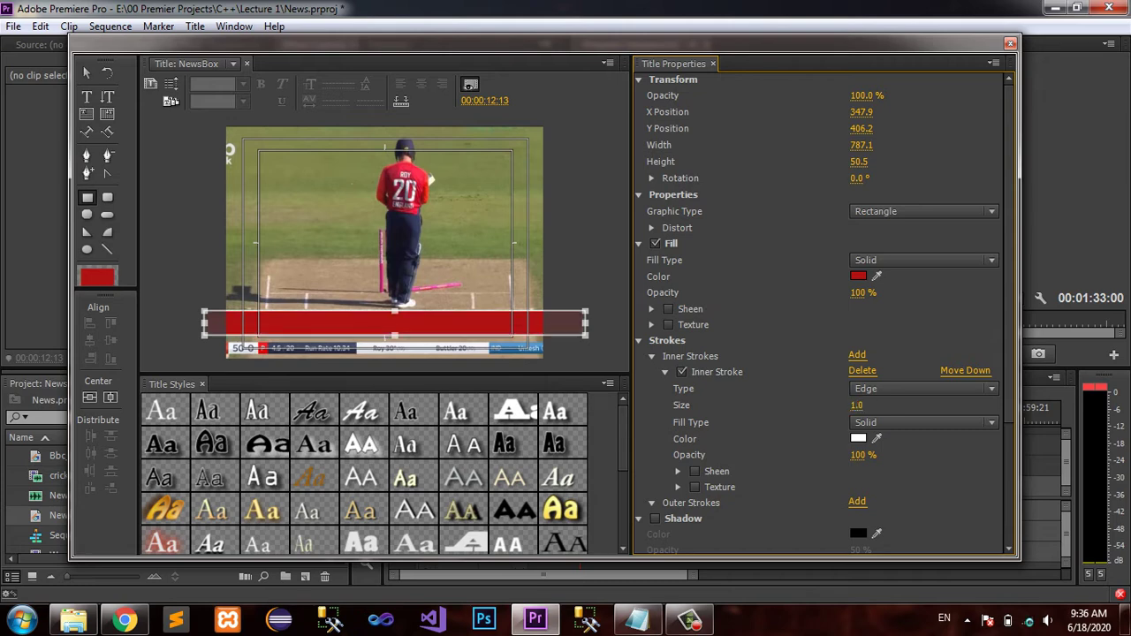
left_click(857, 406)
left_click(86, 73)
left_click(183, 229)
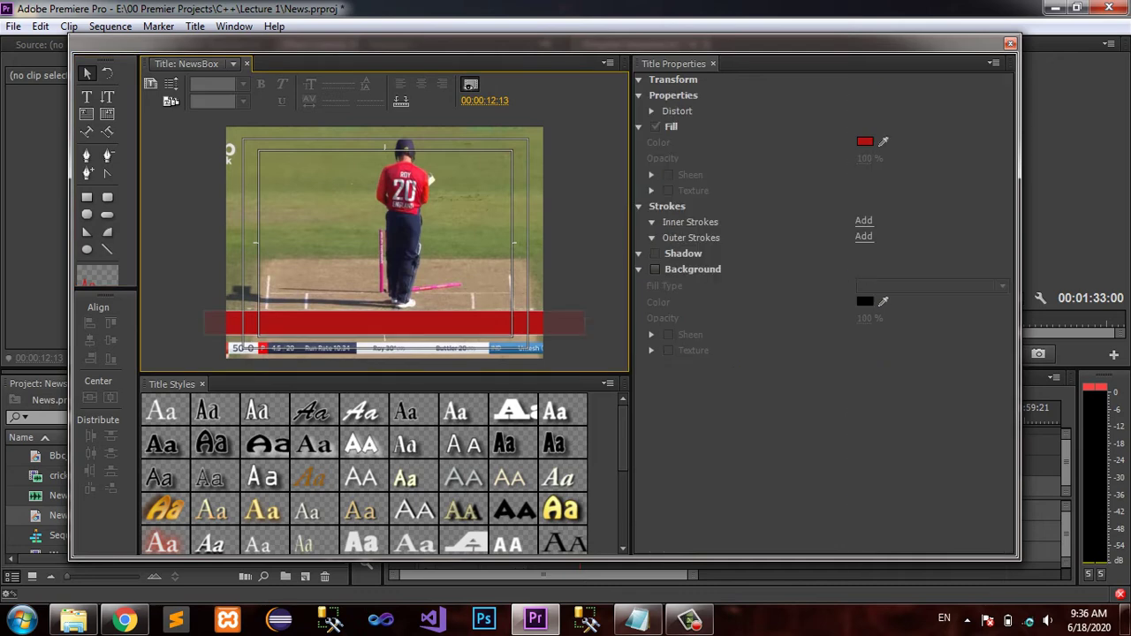
Step: Set the red rectangle's inner stroke size to 3 and deselect the shape
left_click(354, 323)
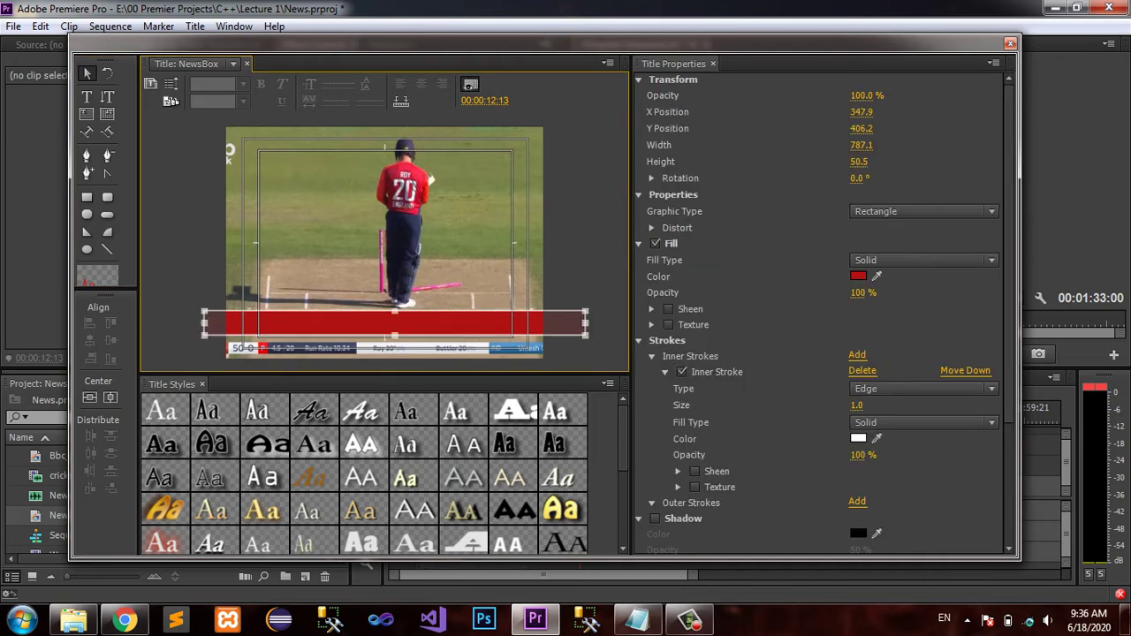
left_click(857, 406)
type("3")
key("Return")
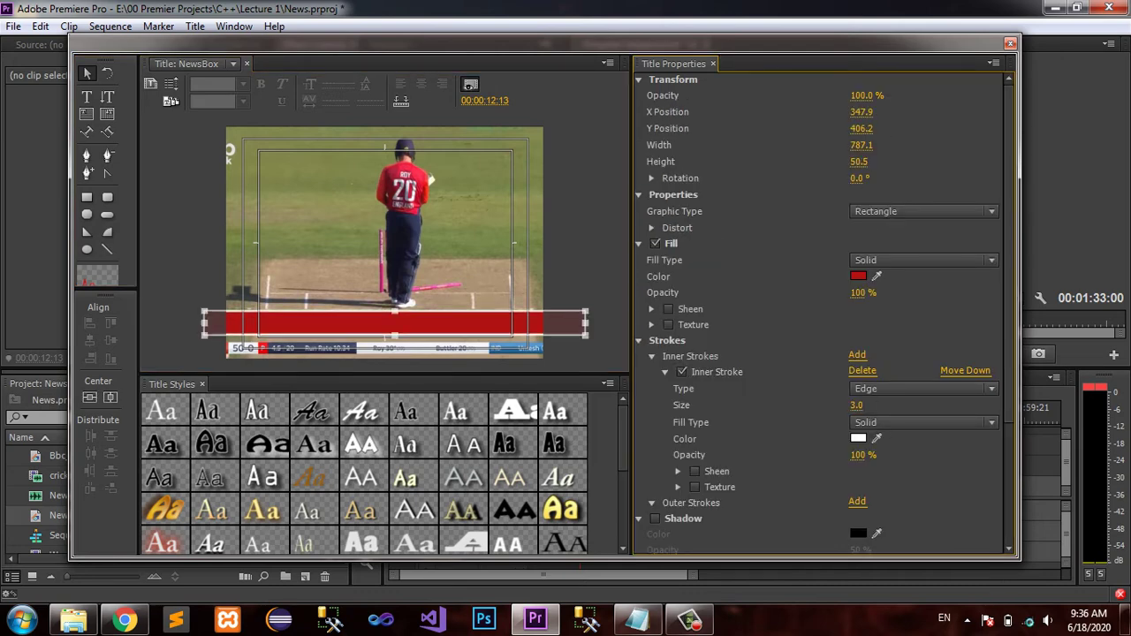
left_click(574, 256)
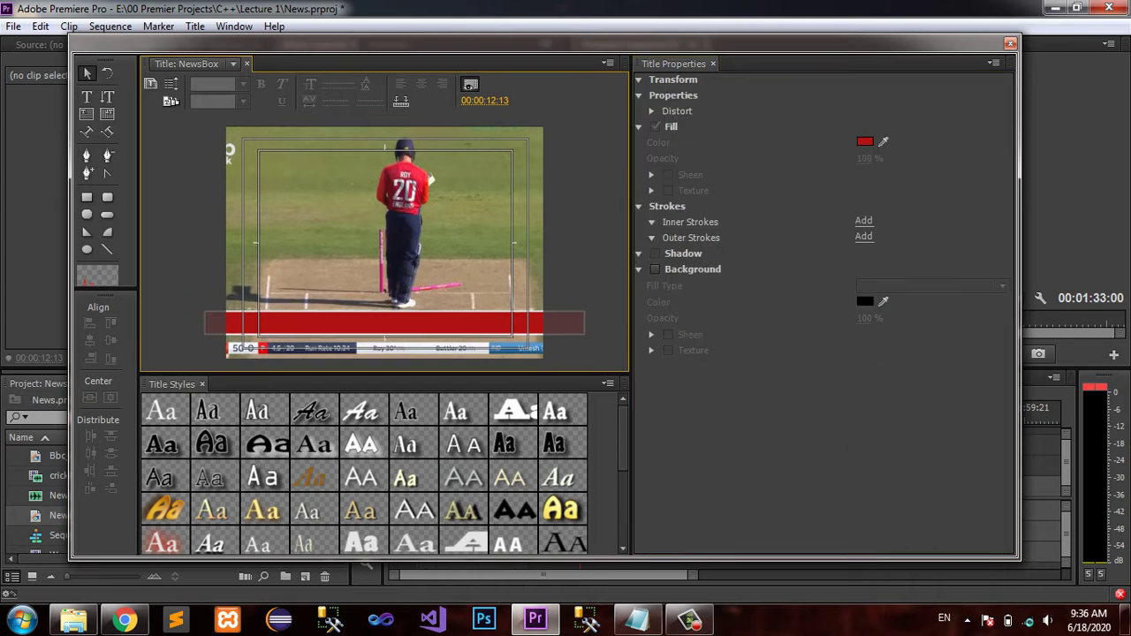
Step: Save the project and close the title editor
key("ctrl+s")
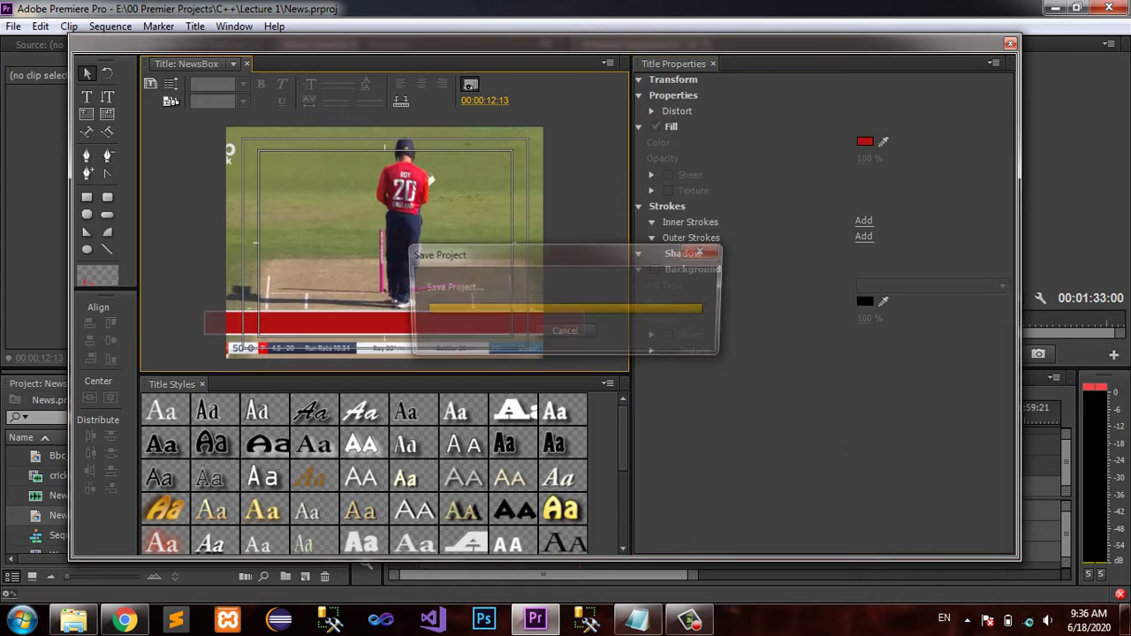
left_click(1010, 43)
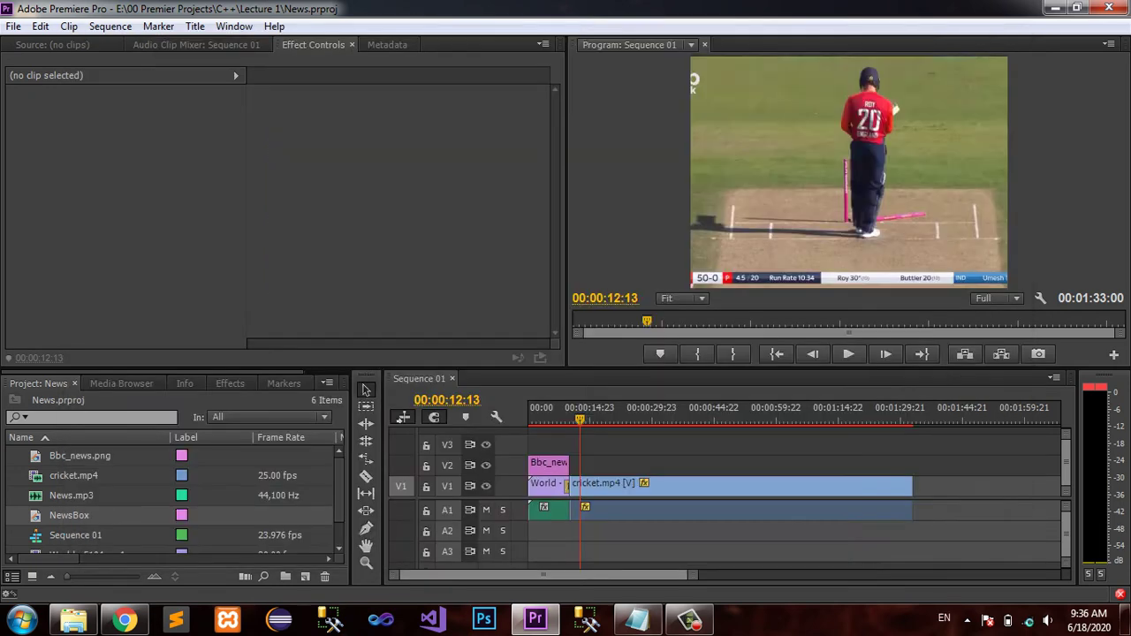
Step: Place the NewsBox title on track V2 from 00:00:12:13 and extend it to the end of the cricket clip
left_click(69, 515)
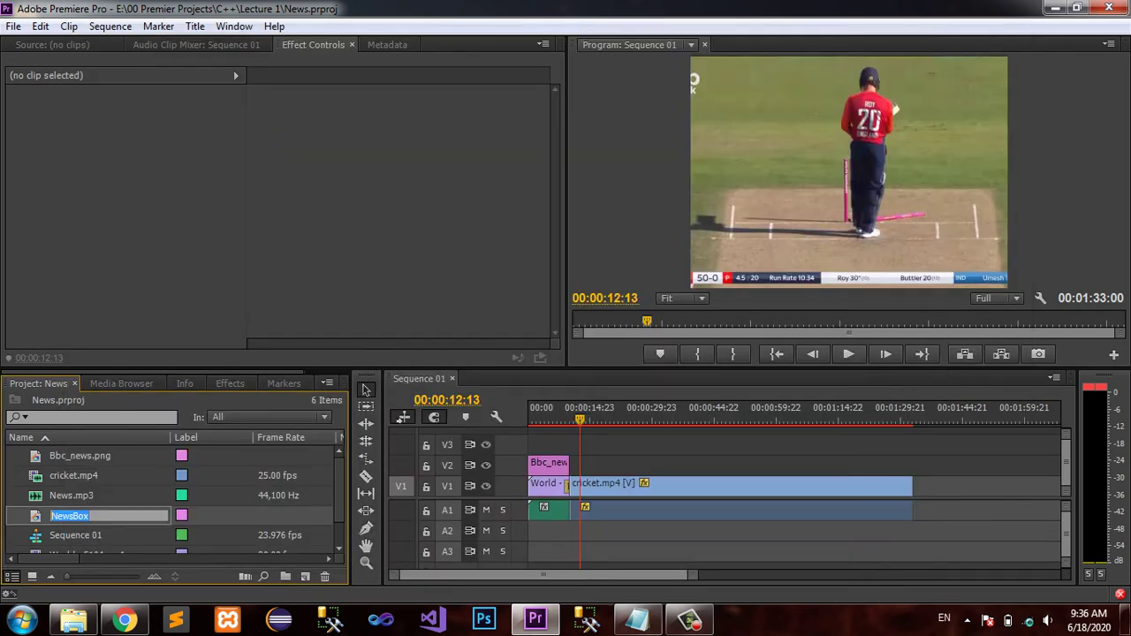
left_click(36, 516)
left_click(69, 516)
key("Tab")
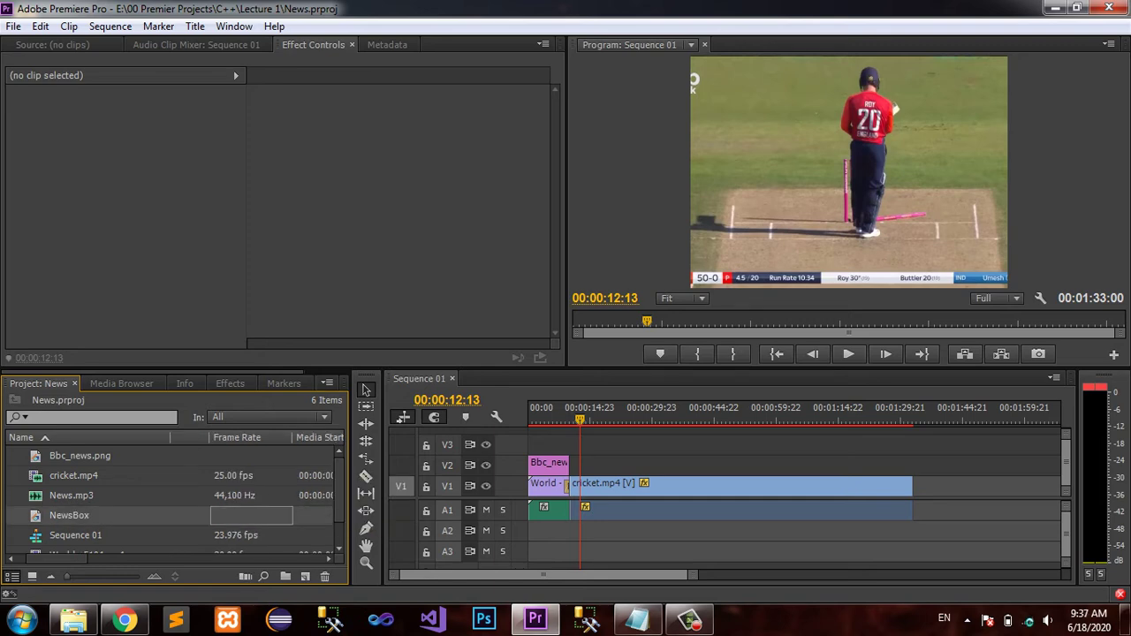
left_click_drag(69, 515, 590, 469)
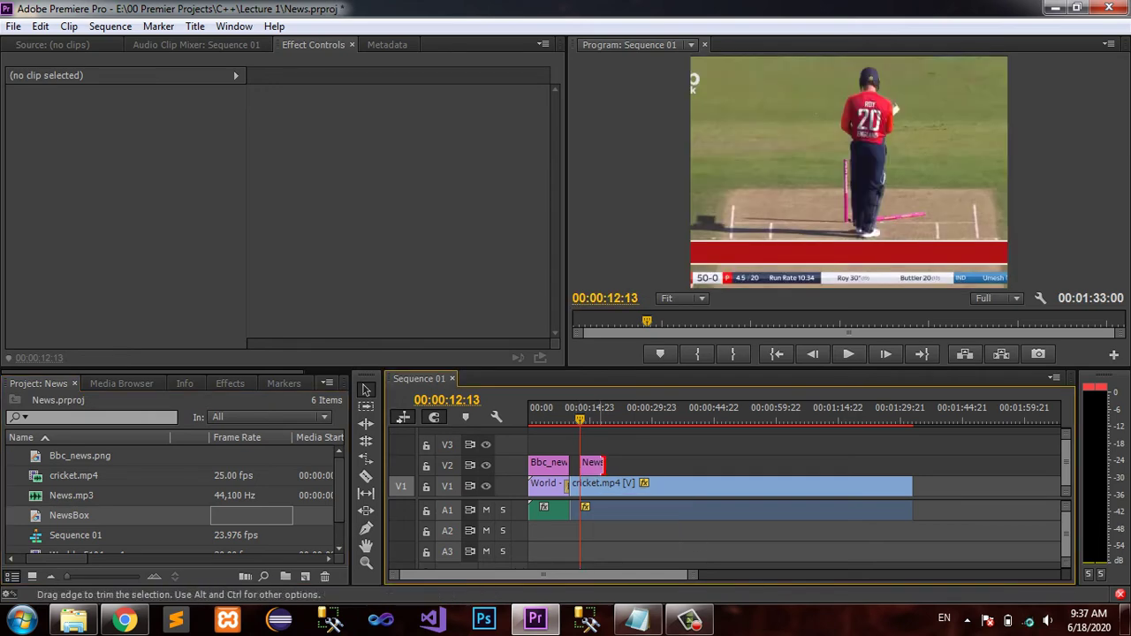
left_click_drag(605, 462, 910, 464)
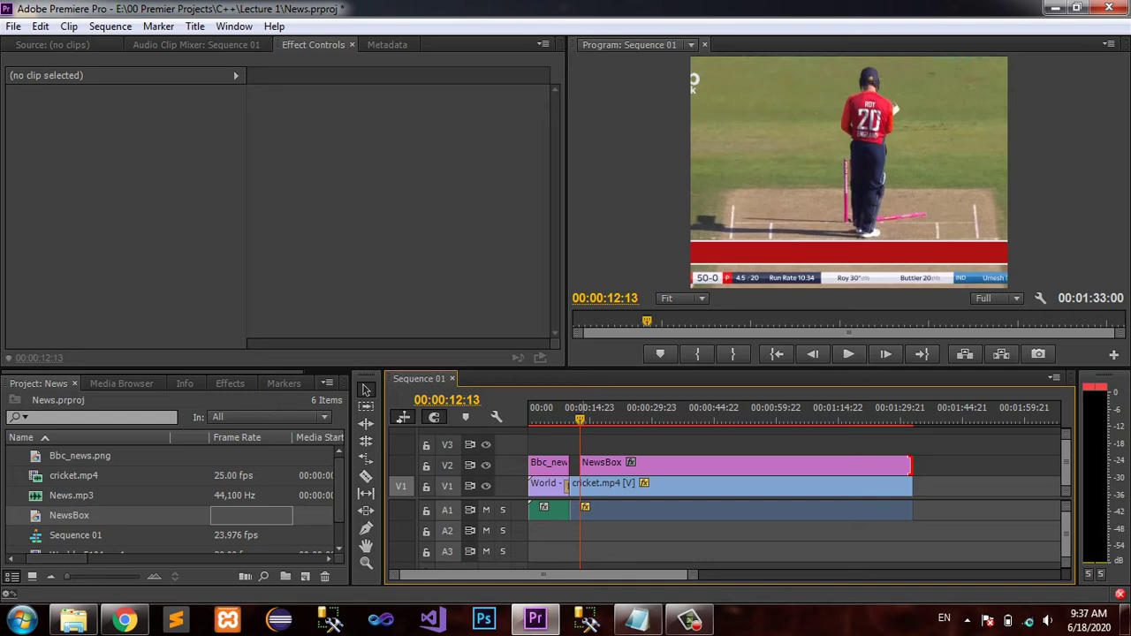
Step: Play the sequence from just before the NewsBox clip to check how the red box appears
left_click_drag(580, 419, 576, 418)
left_click(848, 354)
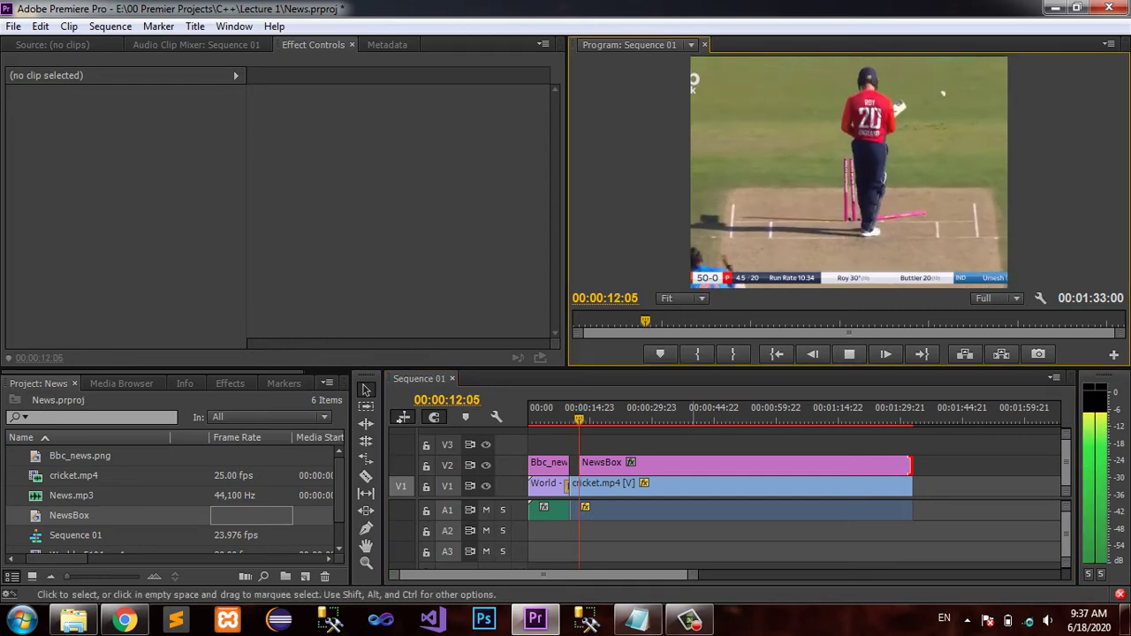
key("space")
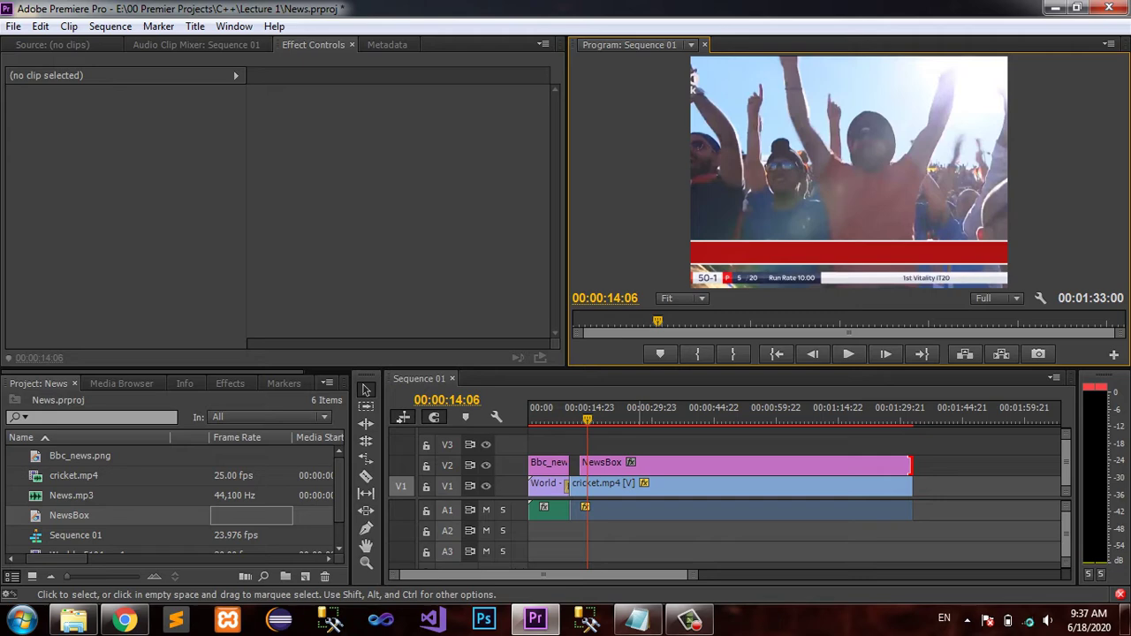
Step: Add a Film Dissolve transition to the start of the NewsBox clip on V2
left_click(742, 464)
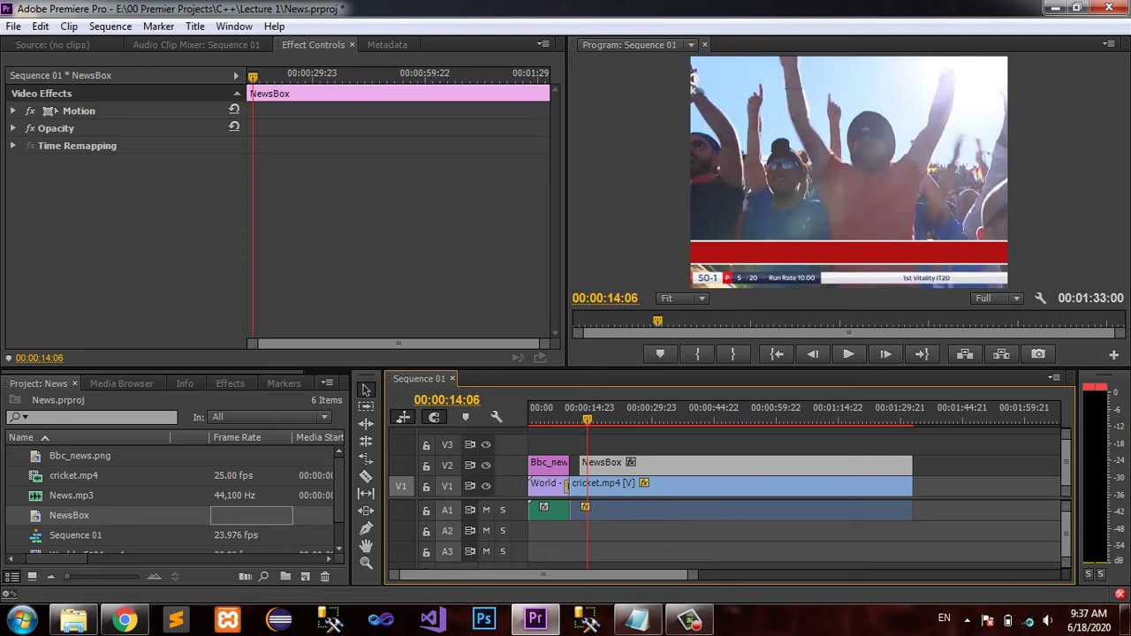
left_click(229, 383)
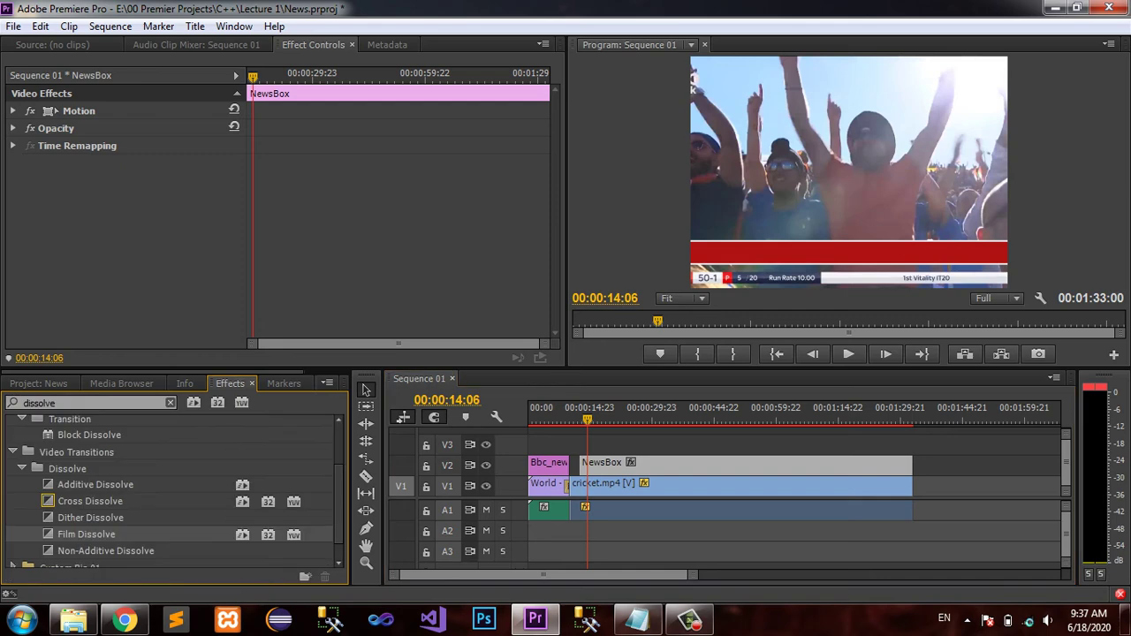
left_click(82, 403)
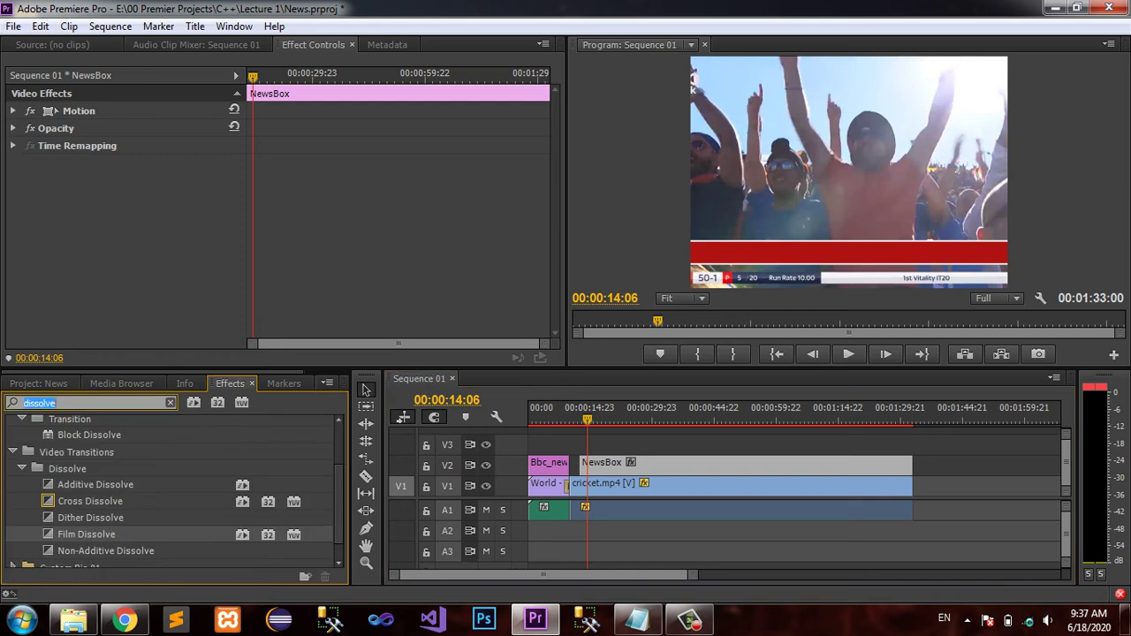
type("dissolve")
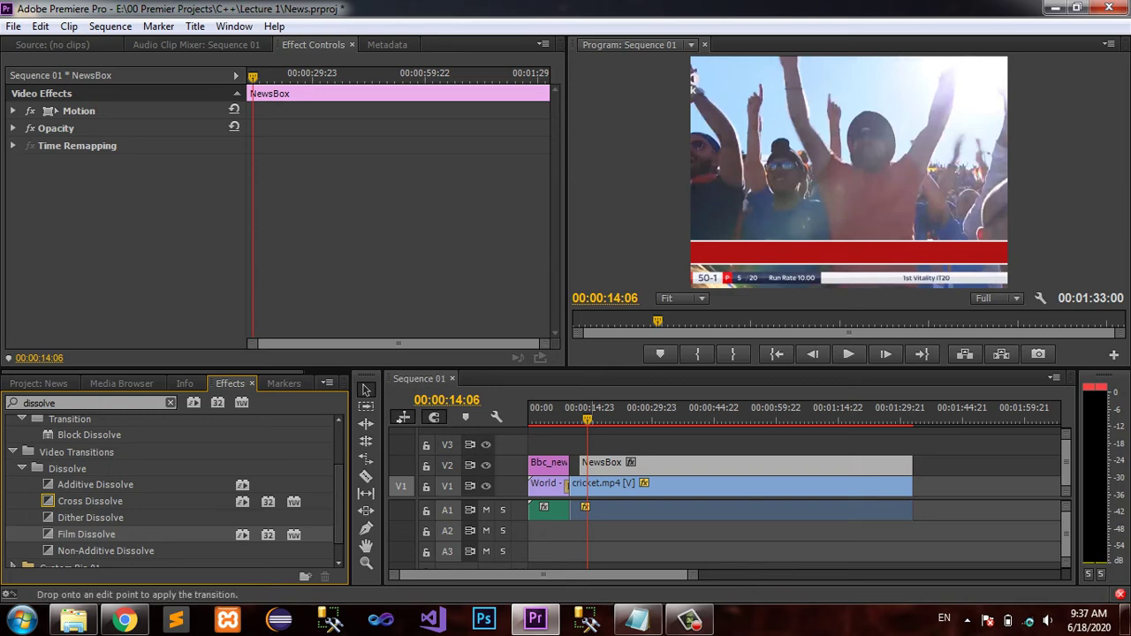
left_click_drag(574, 464, 583, 463)
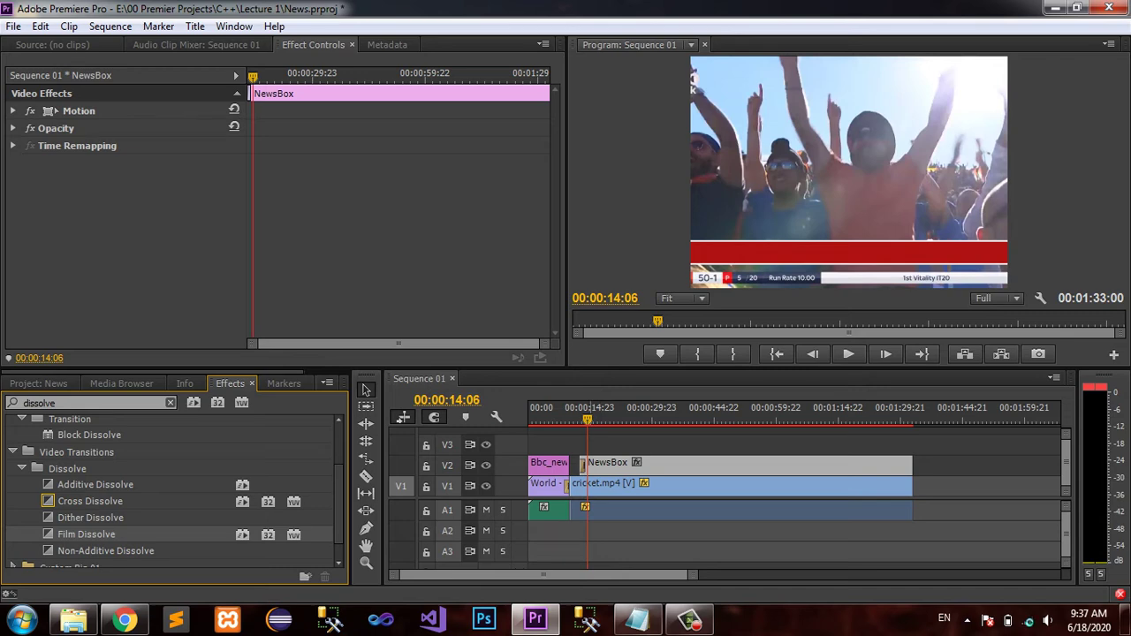
Step: Play the sequence from 00:00:11:05 to review the dissolve on the red box
left_click_drag(589, 409, 575, 409)
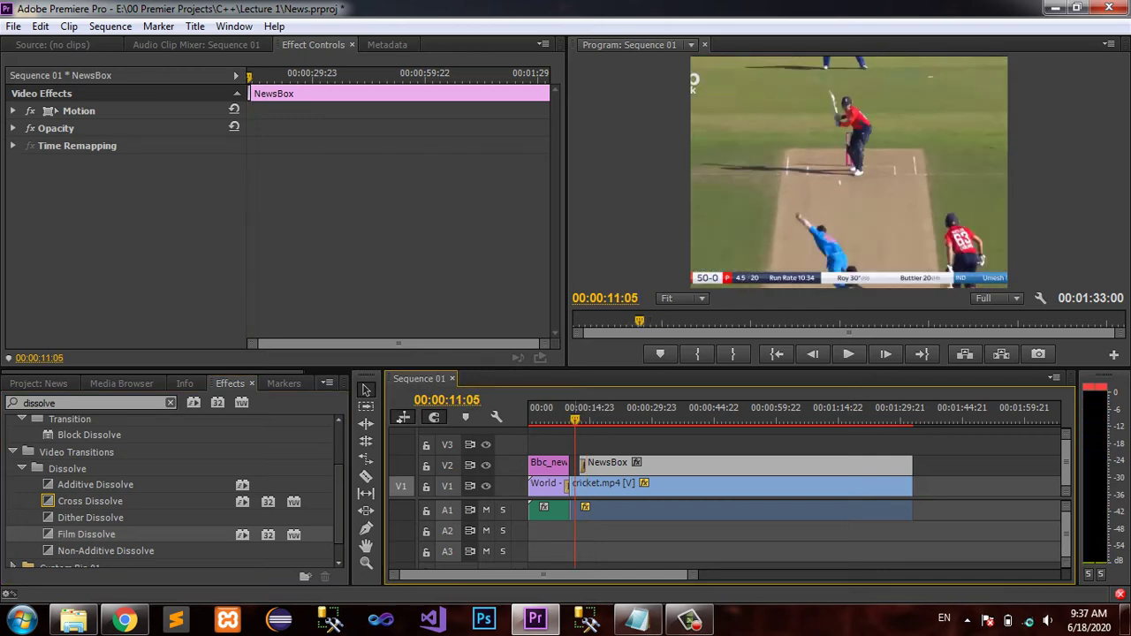
key("space")
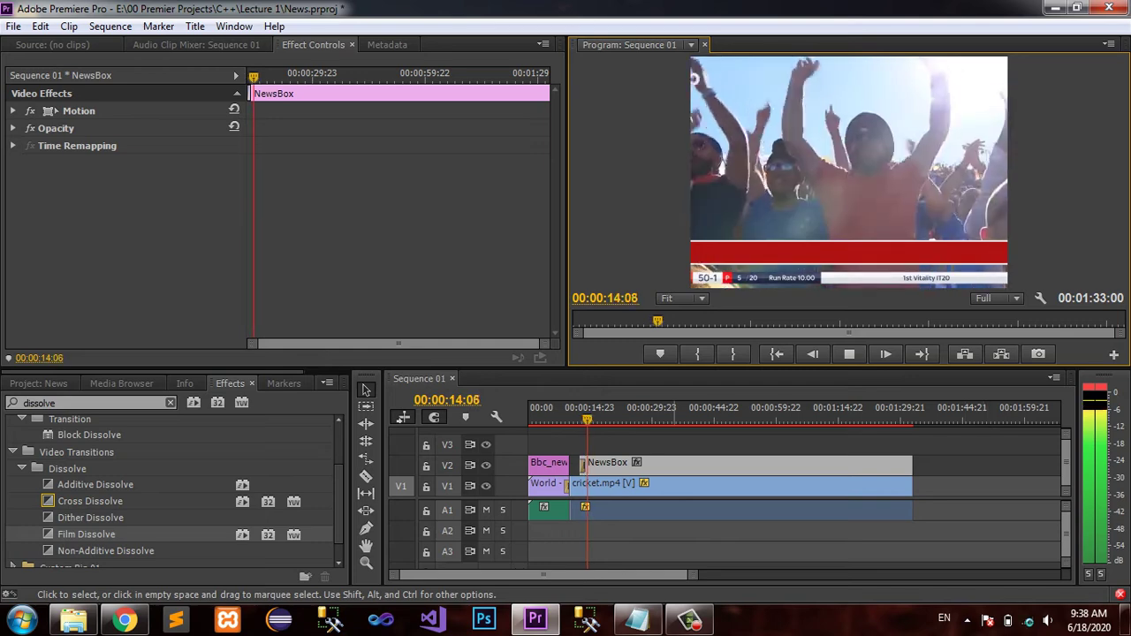
key("space")
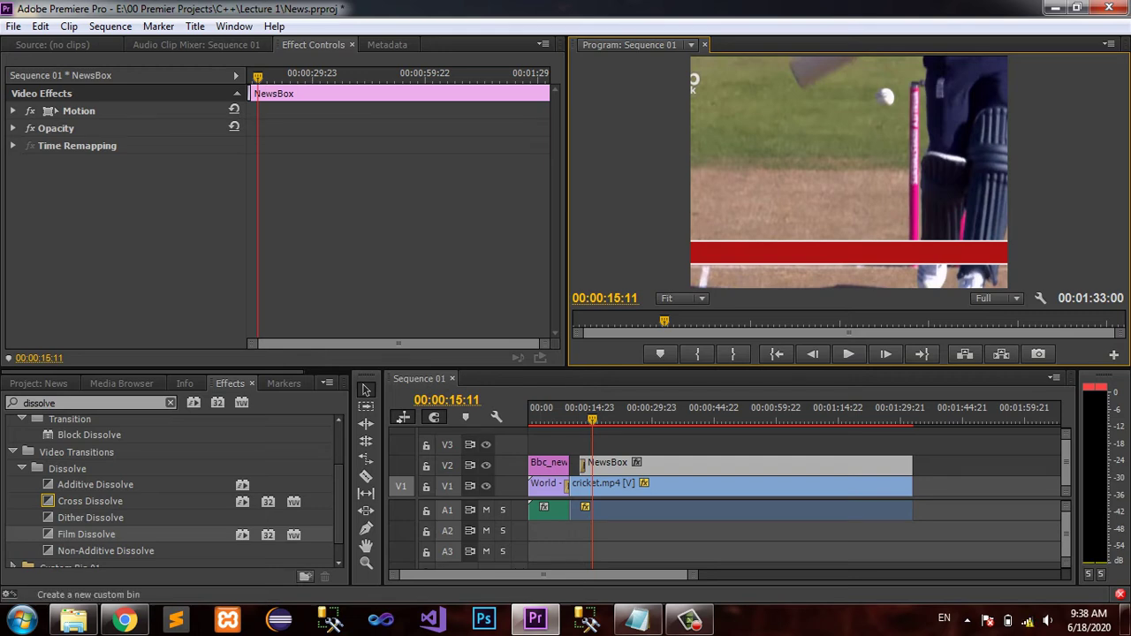
Step: Create a new title named BreakingNews with the default video settings
left_click(38, 382)
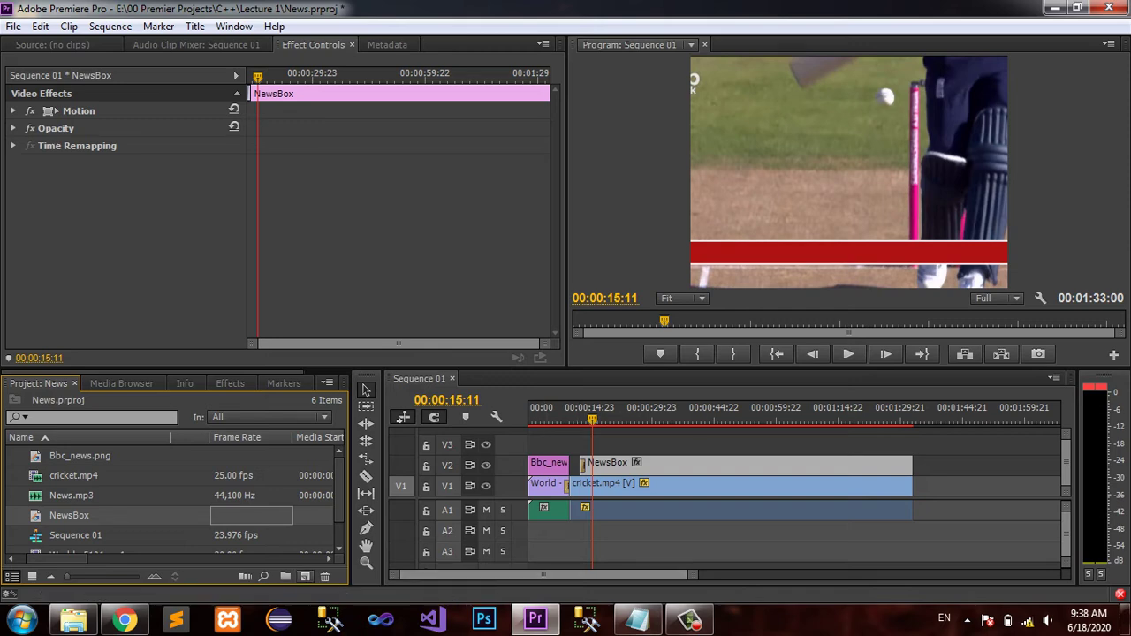
left_click(305, 576)
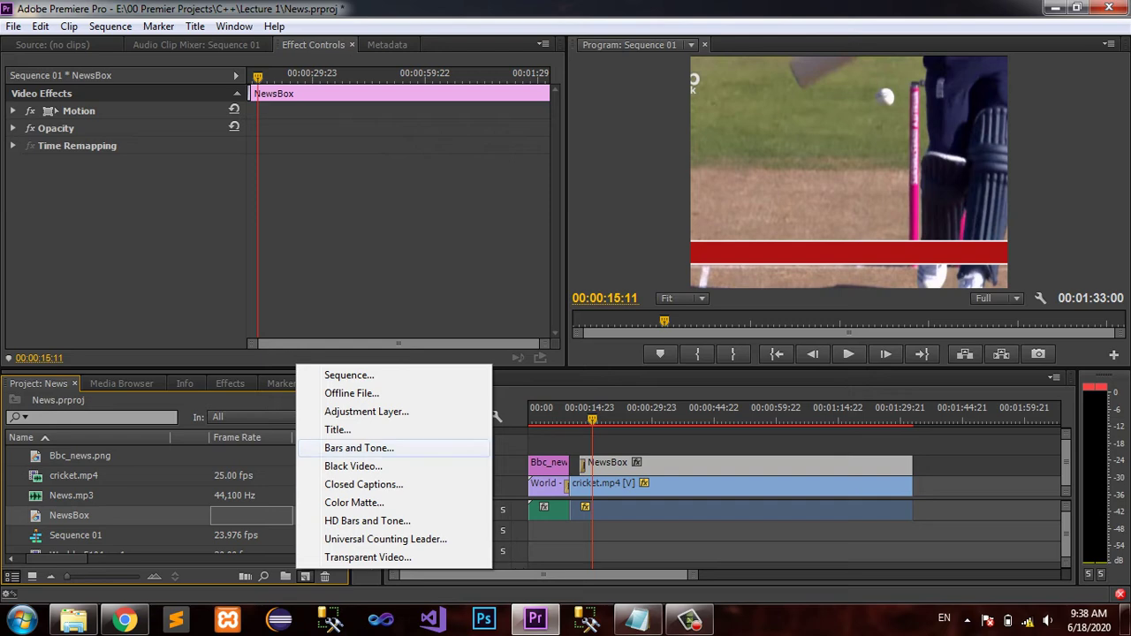
left_click(337, 429)
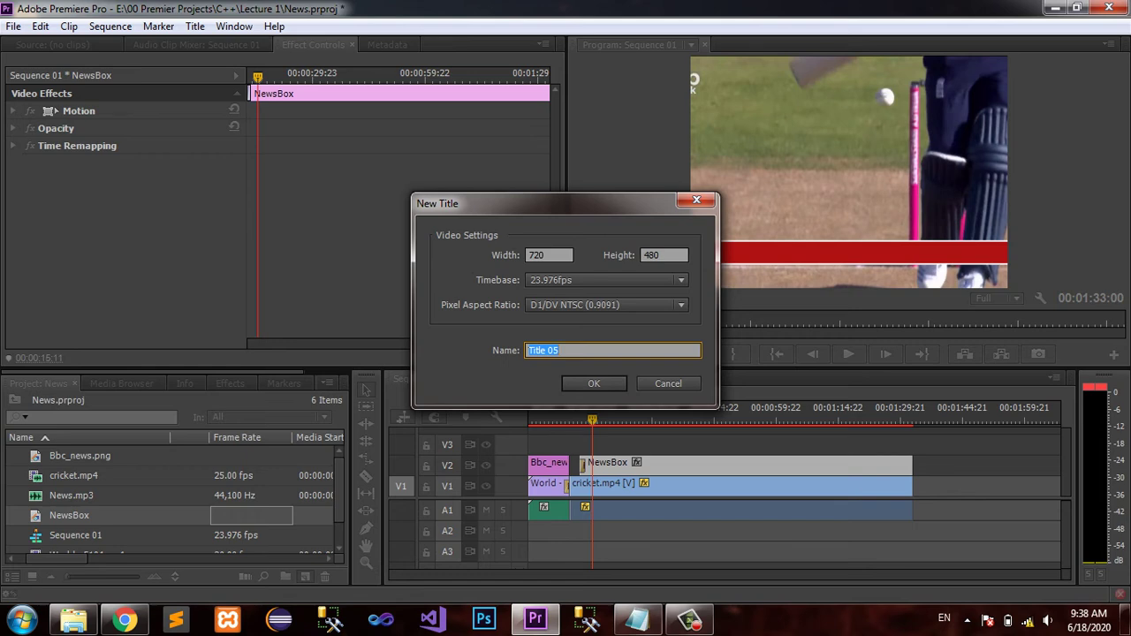
type("B")
key("BackSpace")
type("BreakingNews")
key("Return")
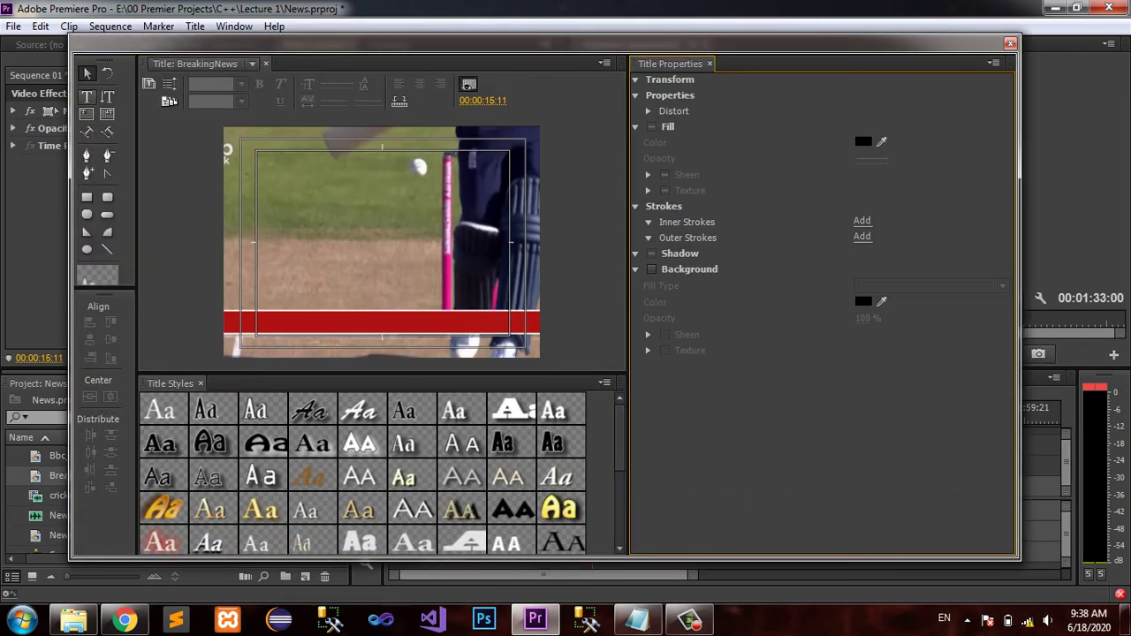
Step: Paste the headline "Moeen Ali returns as England name 30-man training group" as title text and set its font to Times New Roman
left_click(87, 96)
left_click(253, 320)
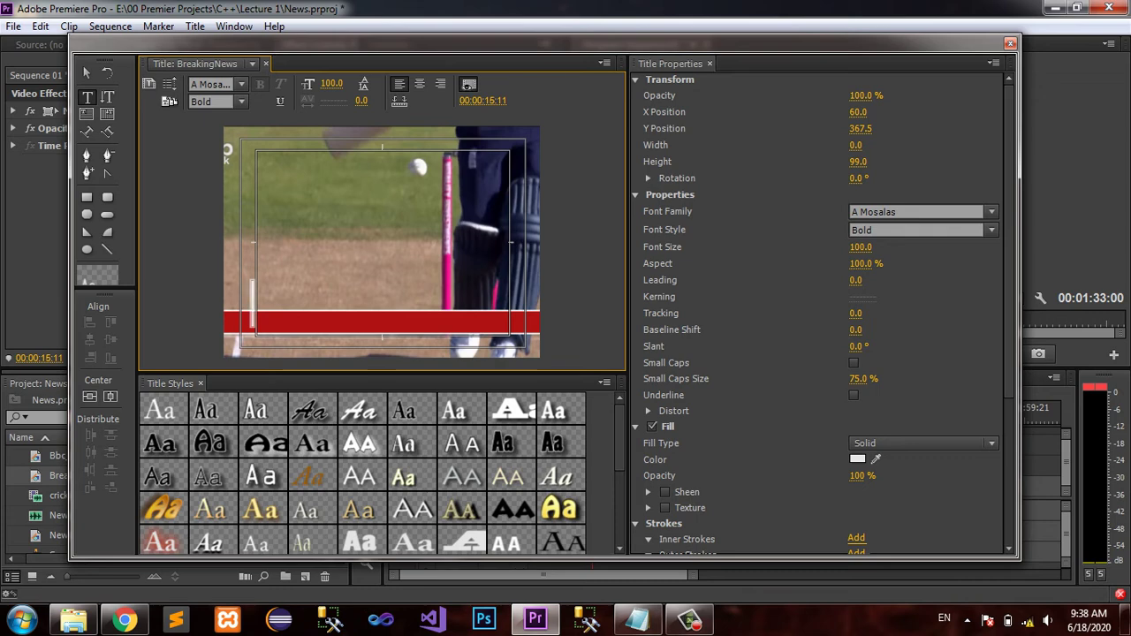
key("ctrl+v")
key("ctrl+a")
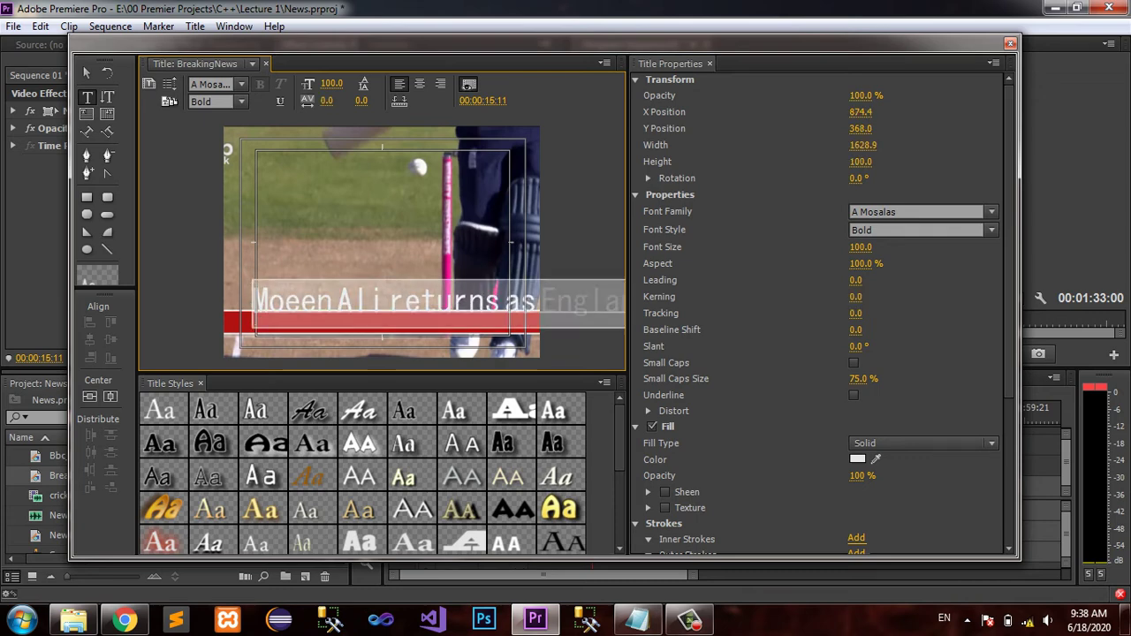
left_click(210, 85)
type("Times New Roman")
key("Return")
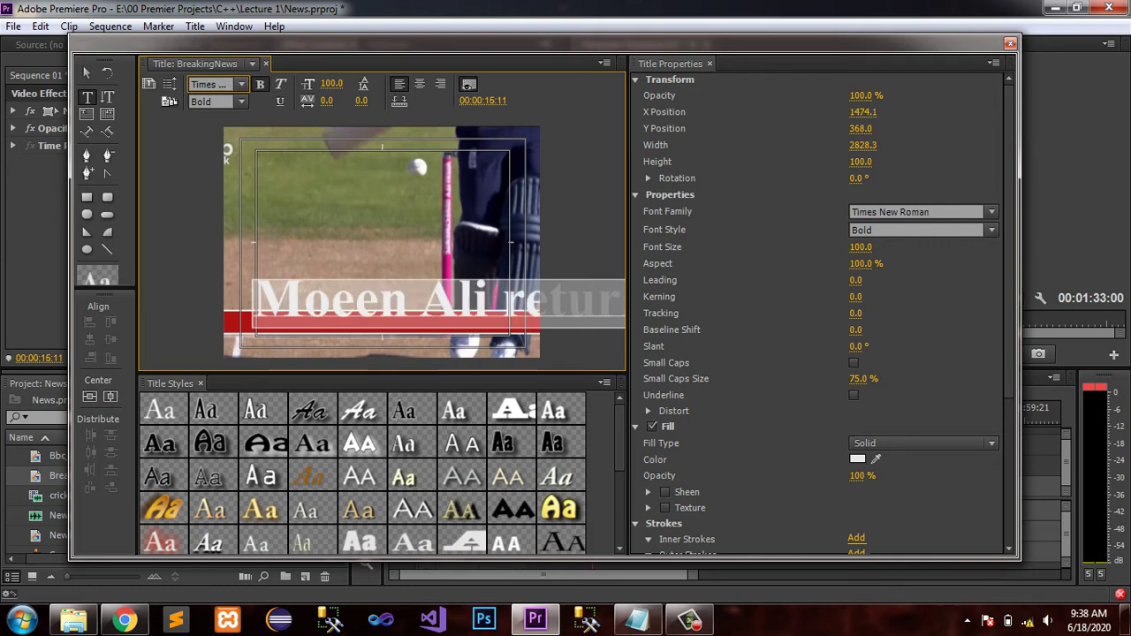
Step: Set the headline's font size to 30 and move the text onto the red box, starting near its left end
left_click(332, 84)
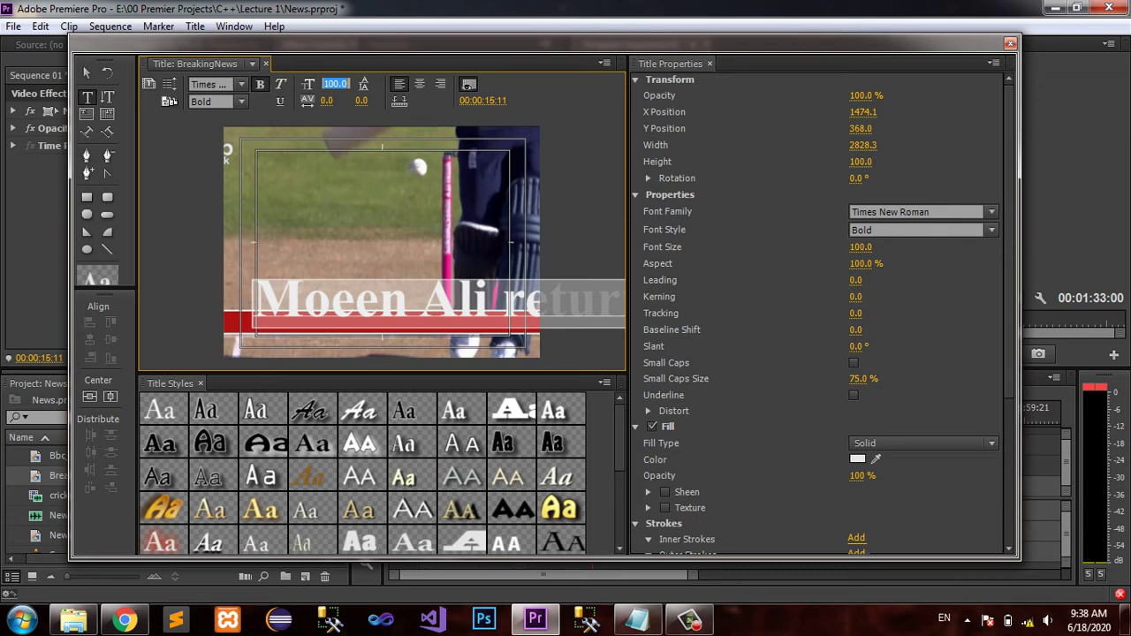
type("30")
key("Return")
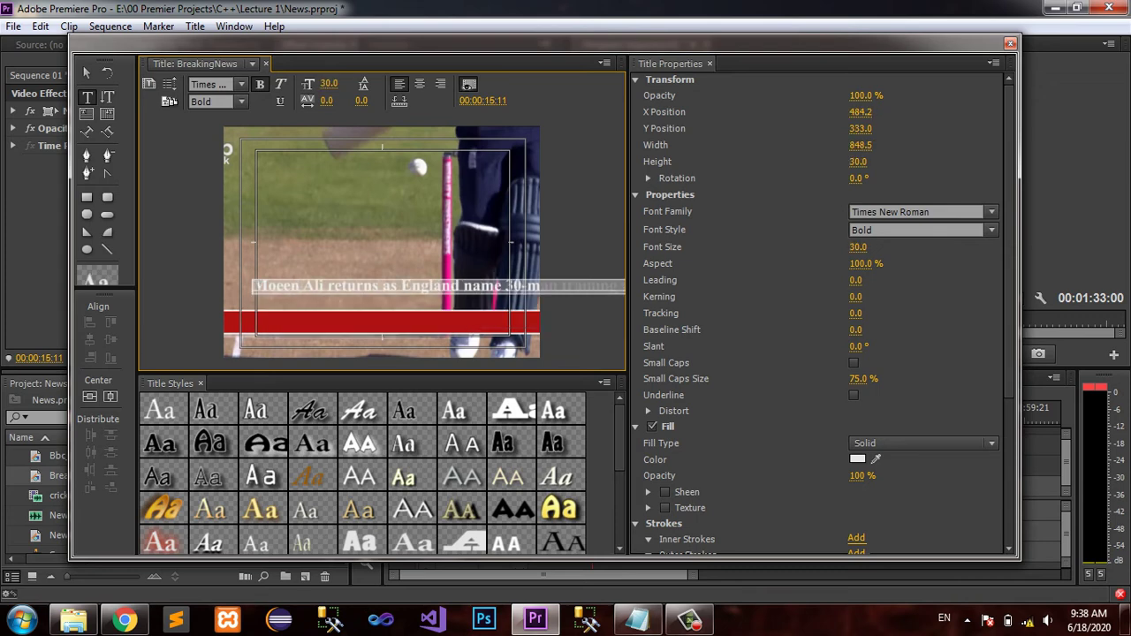
left_click(86, 73)
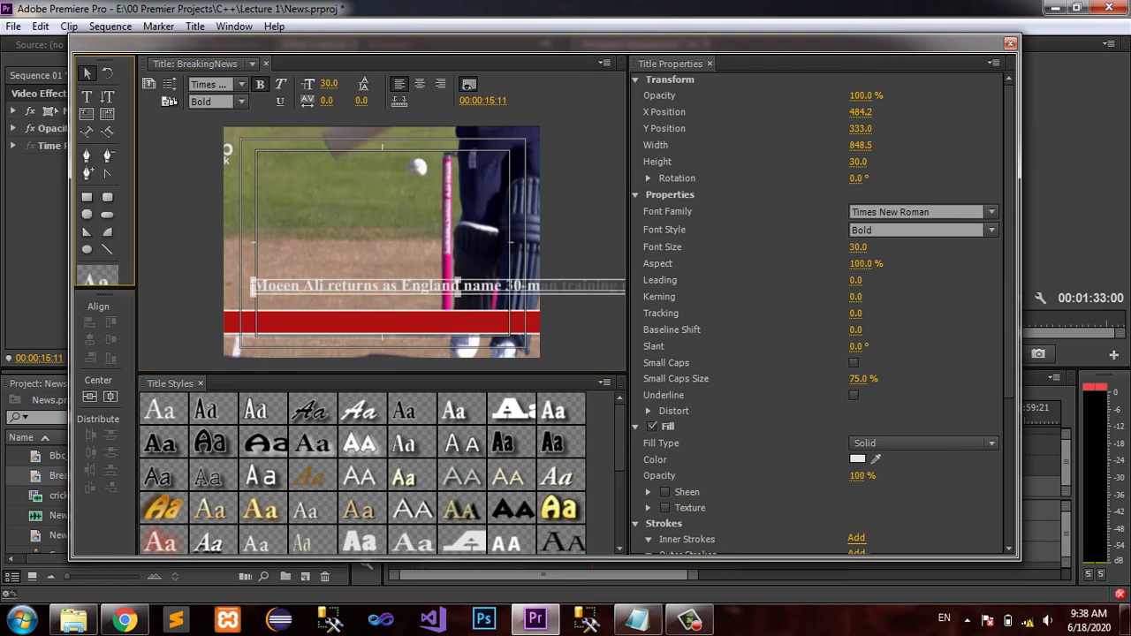
left_click_drag(457, 286, 441, 321)
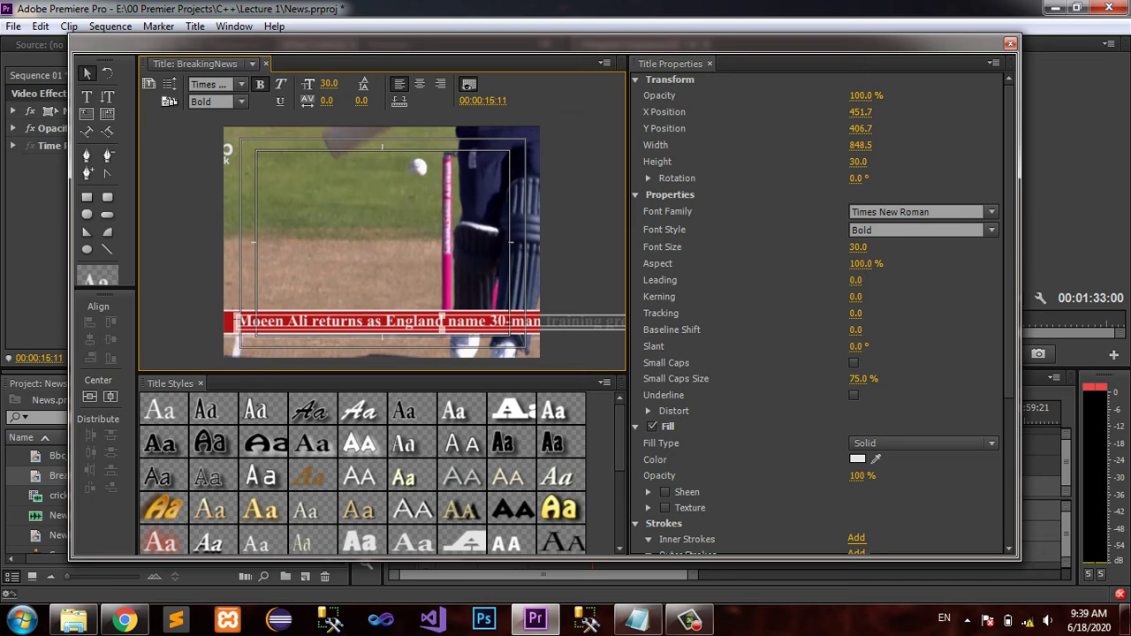
Step: Make the title Crawl Left, with both Start Off Screen and End Off Screen enabled
left_click(166, 101)
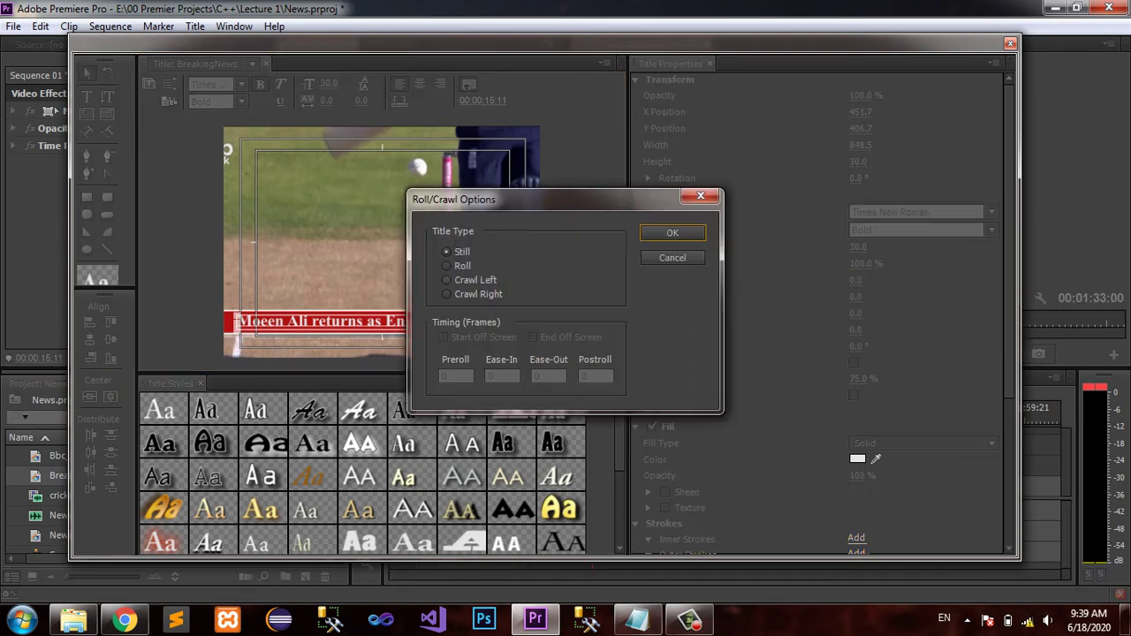
left_click(447, 280)
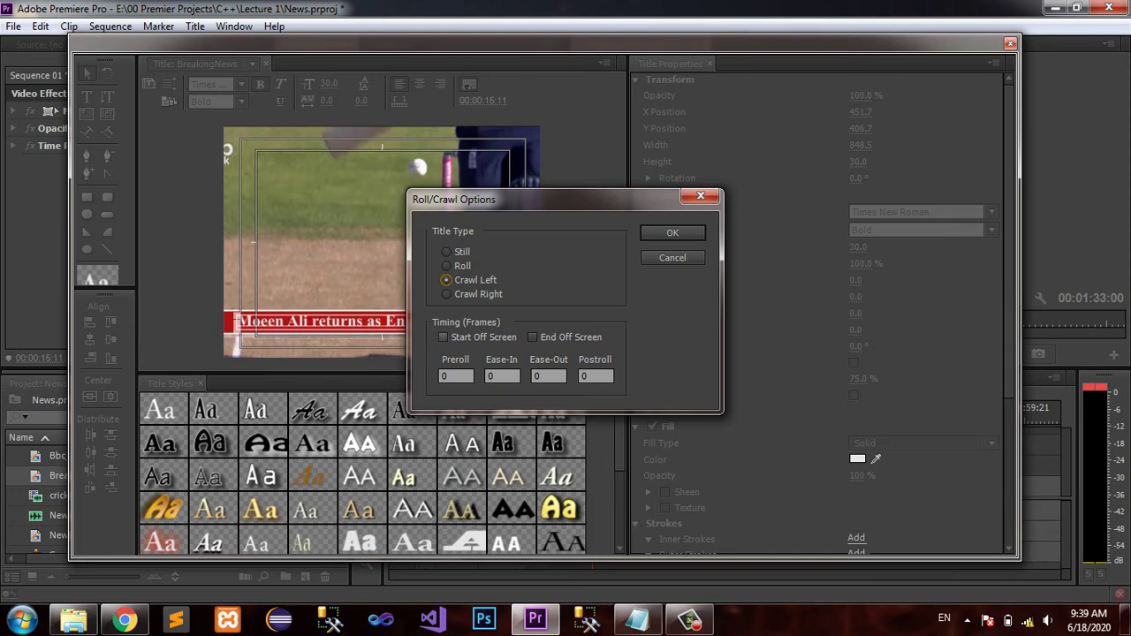
left_click(443, 337)
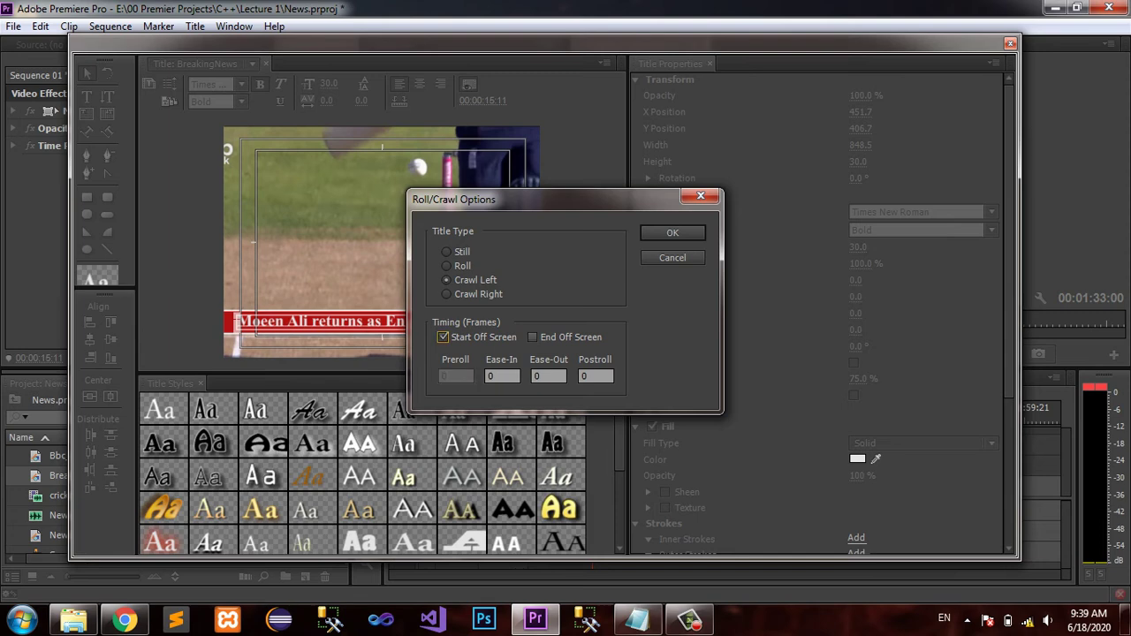
left_click(532, 337)
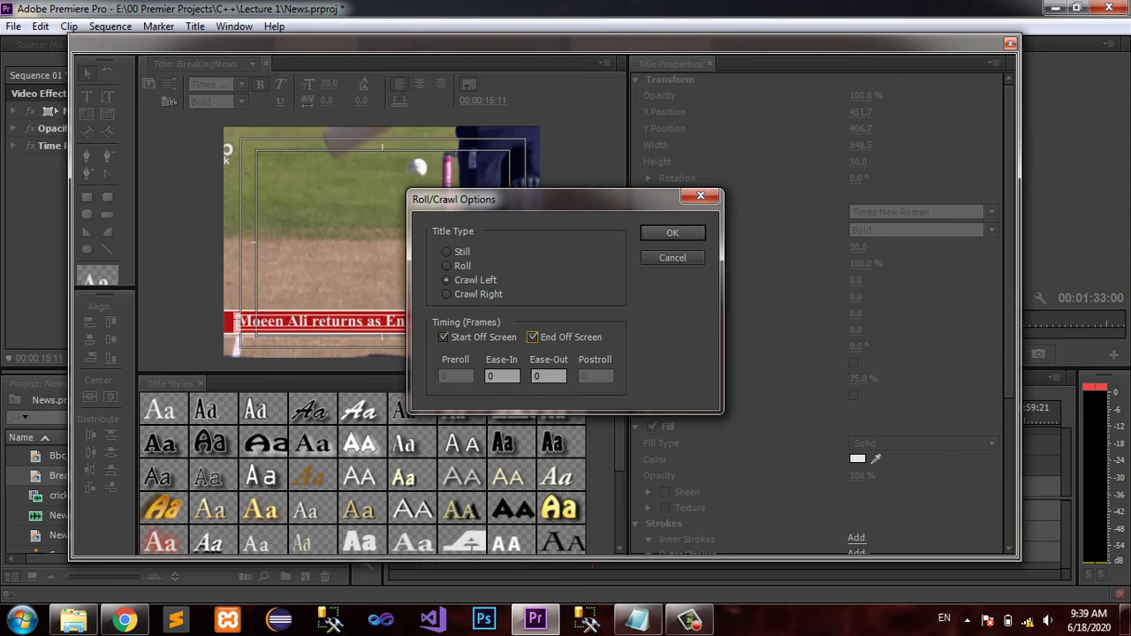
left_click(672, 232)
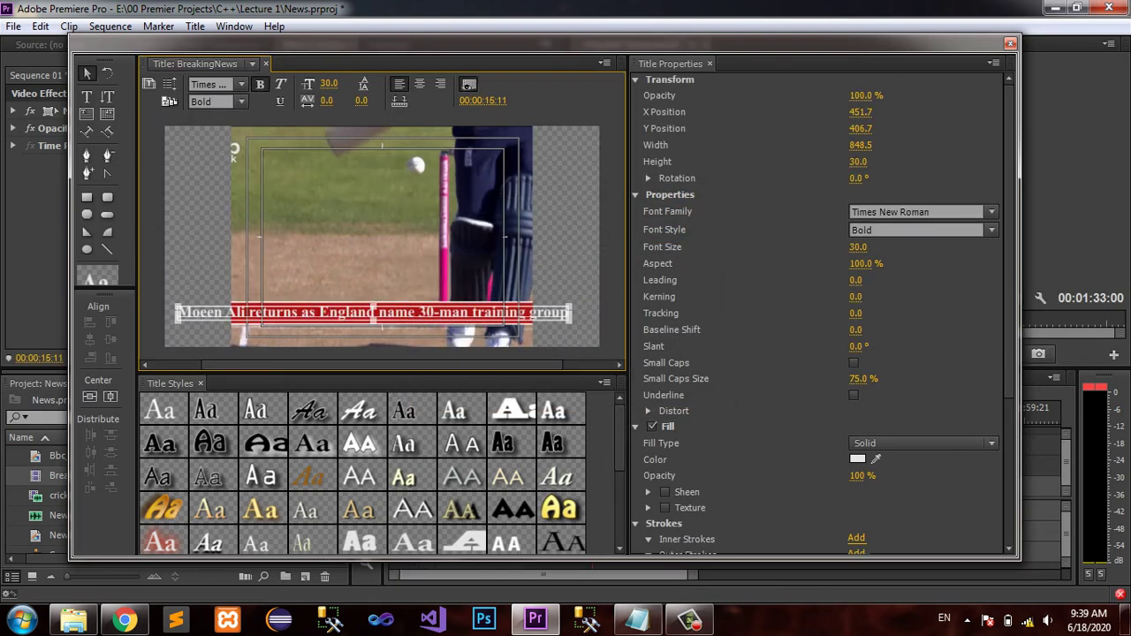
Step: Save and close the title, then place BreakingNews on track V3 from 00:00:15:11, stretched to just past the 00:00:44:22 mark
key("ctrl+s")
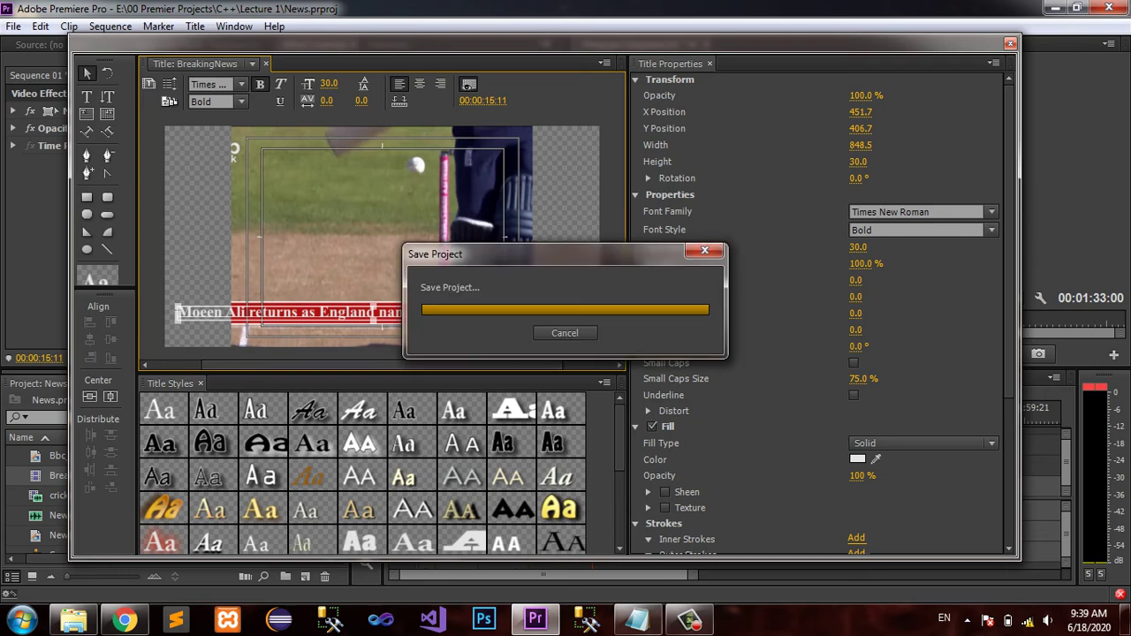
key("ctrl+w")
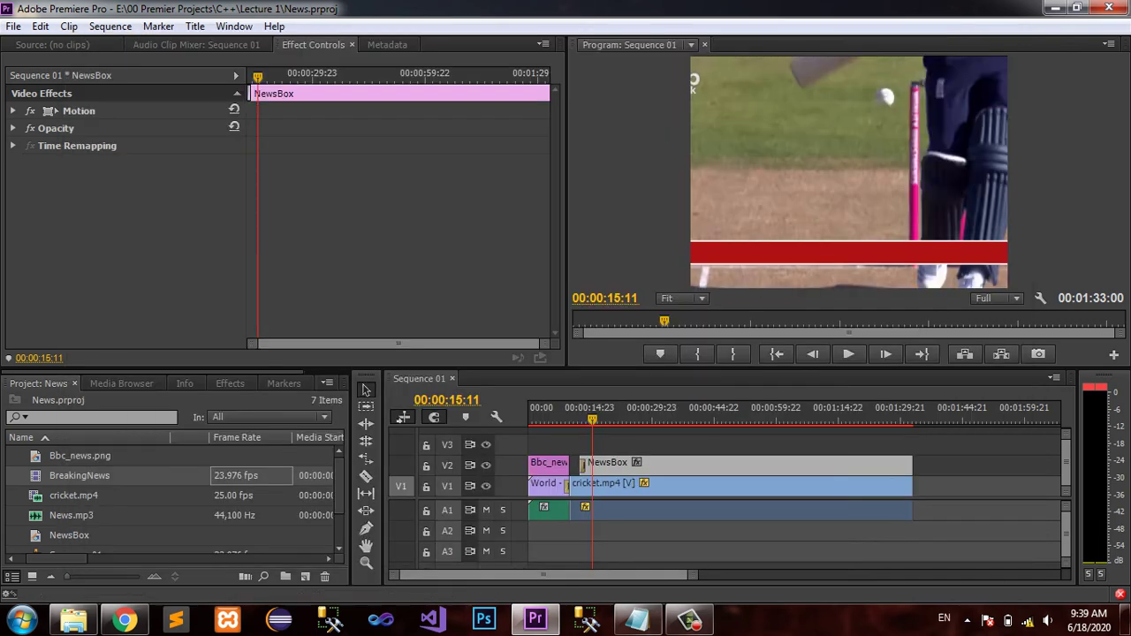
left_click(80, 477)
left_click_drag(79, 476, 726, 444)
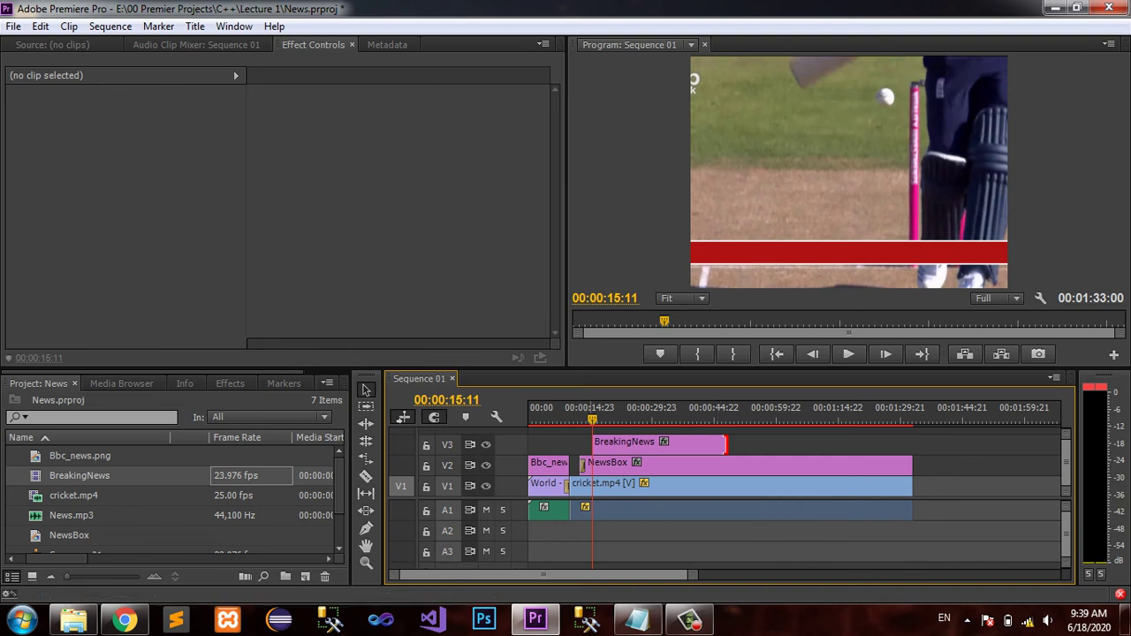
Step: Play the sequence from 00:00:07:09 to review the headline crawling across the red box
left_click_drag(592, 416, 558, 415)
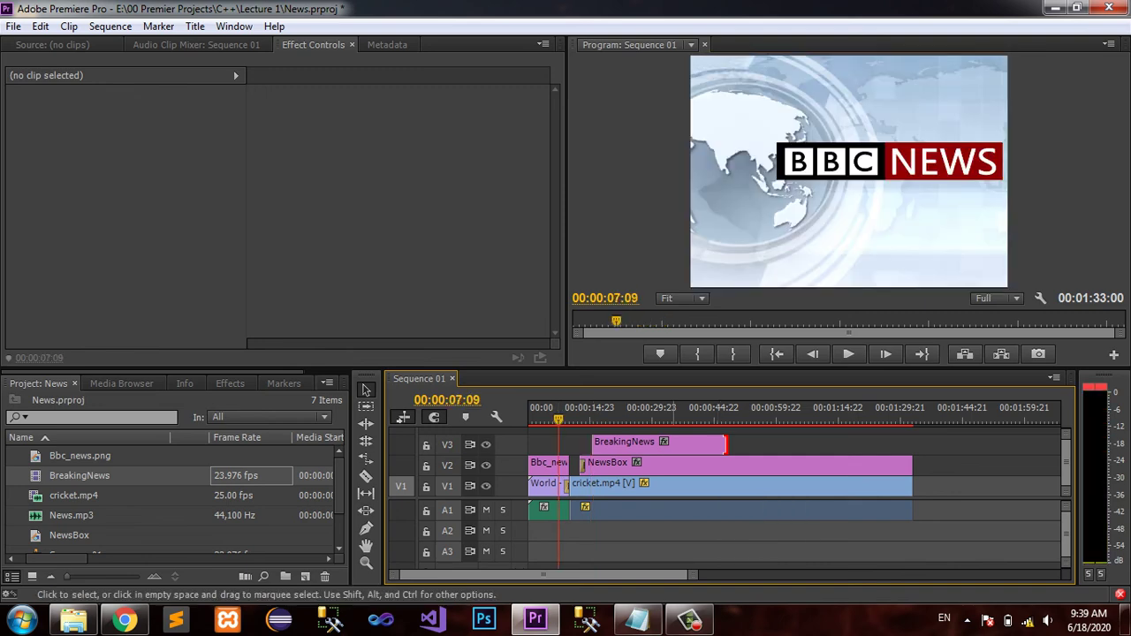
key("space")
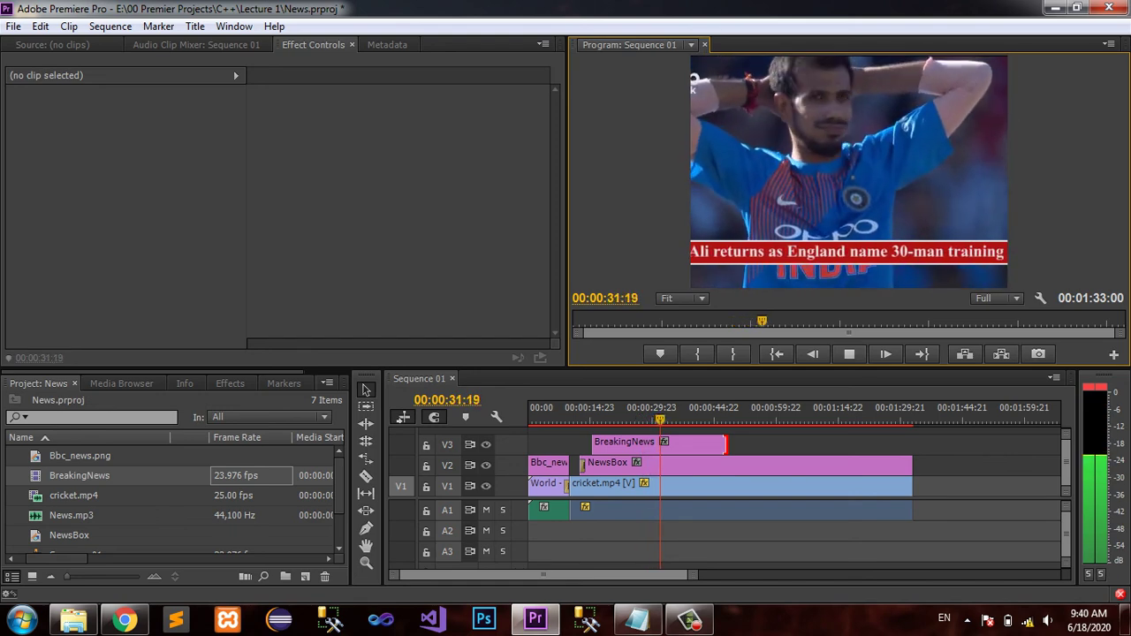
key("space")
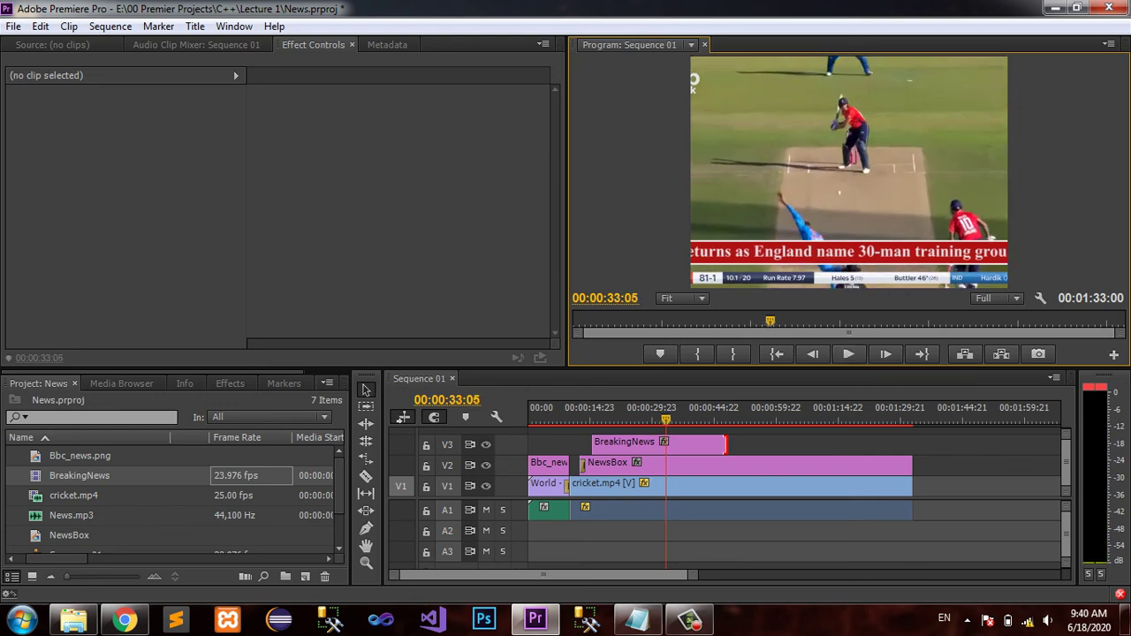